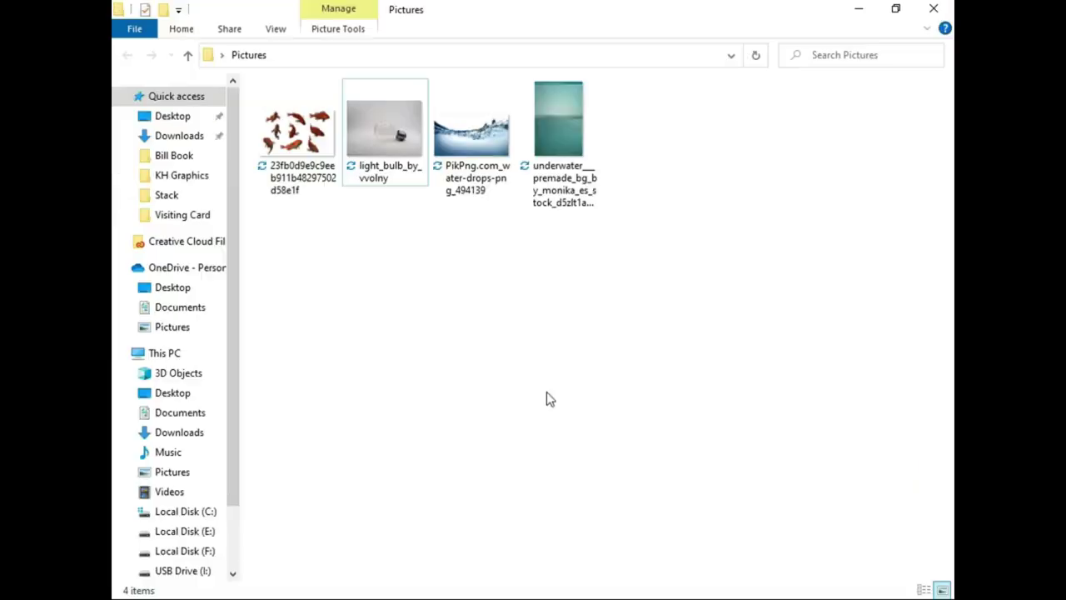
Drag the light_bulb photo from Pictures onto the page and draw a rectangle over it.
{"action": "mouse_move", "coordinate": [385, 133]}
{"action": "left_mouse_down"}
{"action": "mouse_move", "coordinate": [491, 432]}
{"action": "mouse_move", "coordinate": [522, 411]}
{"action": "mouse_move", "coordinate": [493, 317]}
{"action": "mouse_move", "coordinate": [382, 301]}
{"action": "left_mouse_up"}
{"action": "left_click", "coordinate": [125, 261]}
{"action": "left_click_drag", "start_coordinate": [359, 248], "coordinate": [742, 499]}
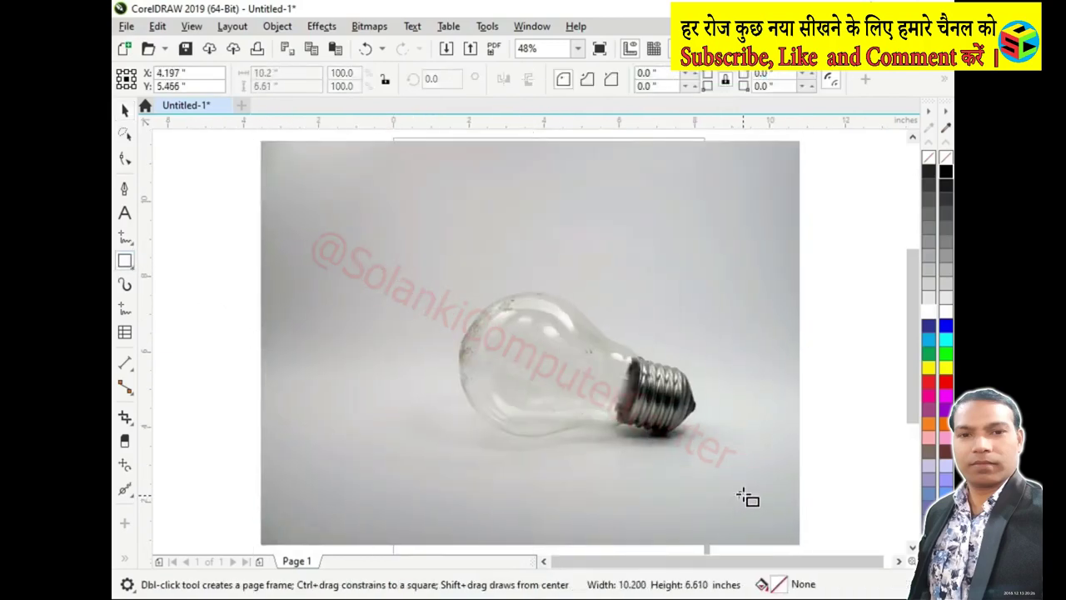
PowerClip the bulb photo inside the rectangle and open its contents for editing.
{"action": "key", "text": "space"}
{"action": "right_click", "coordinate": [756, 444]}
{"action": "left_click", "coordinate": [823, 349]}
{"action": "left_click", "coordinate": [744, 355]}
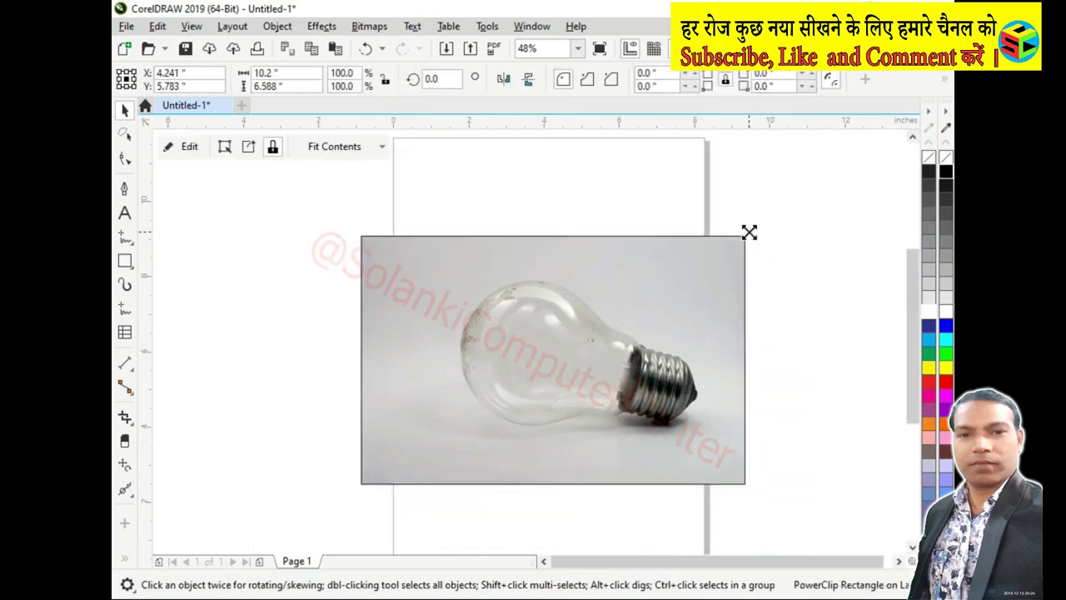
{"action": "scroll", "coordinate": [669, 243], "scroll_direction": "down", "scroll_amount": 2}
{"action": "scroll", "coordinate": [668, 336], "scroll_direction": "up", "scroll_amount": 4}
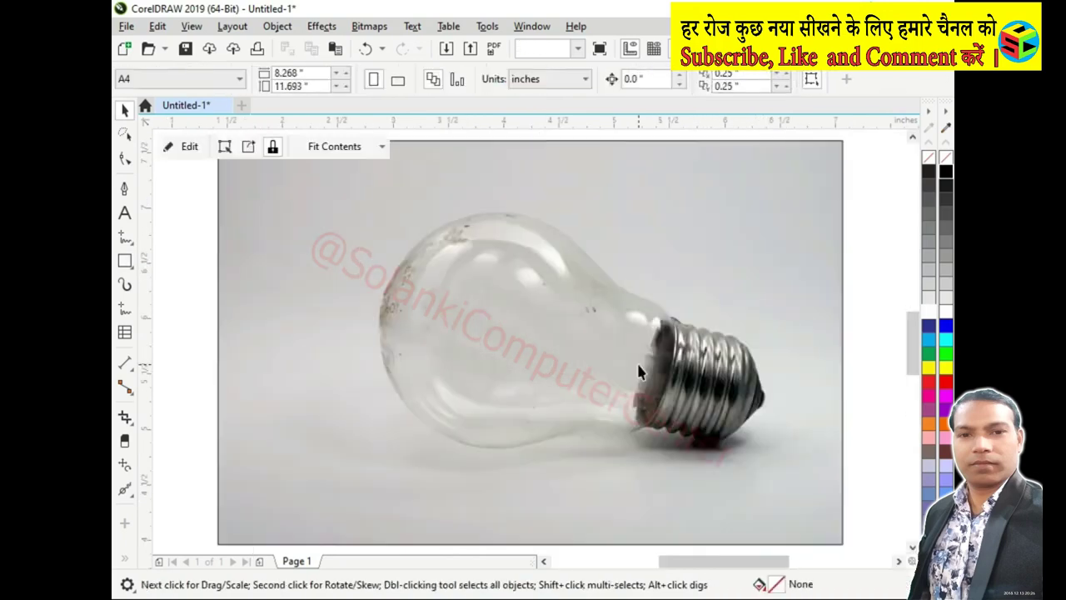
{"action": "left_click", "coordinate": [640, 372], "text": "ctrl"}
Trace a closed four-point Freehand outline around the bulb glass and select its nodes.
{"action": "key", "text": "F5"}
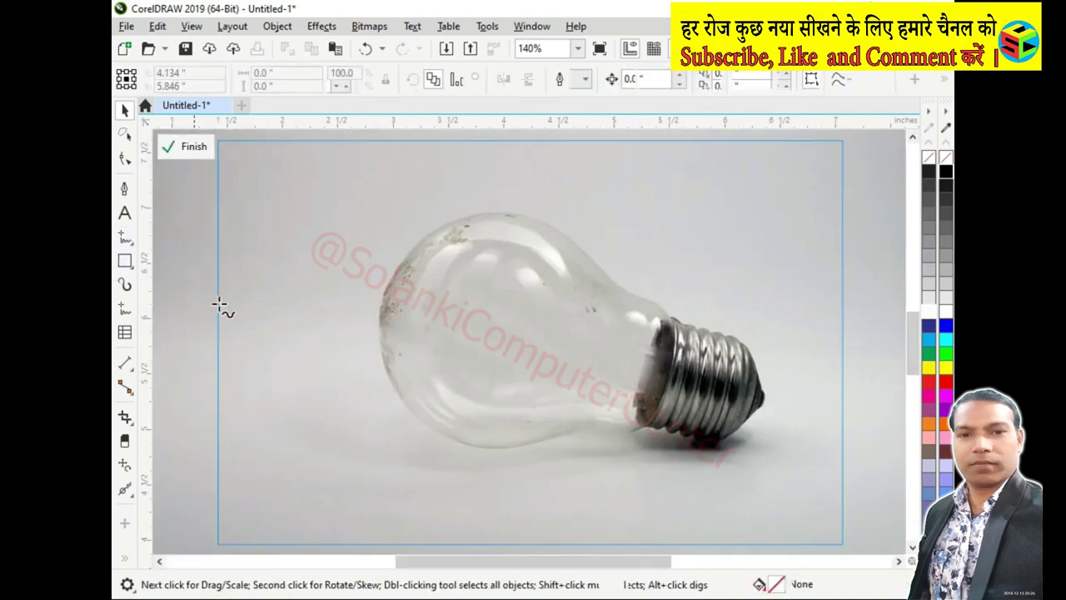
{"action": "key", "text": "z"}
{"action": "left_click_drag", "start_coordinate": [262, 191], "coordinate": [775, 503]}
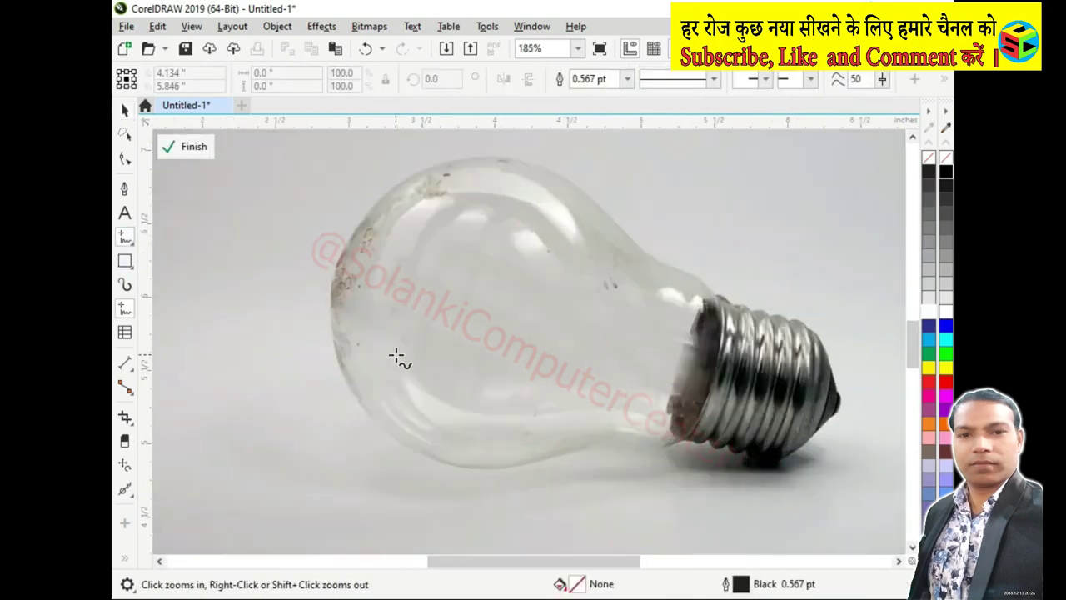
{"action": "left_click", "coordinate": [333, 272]}
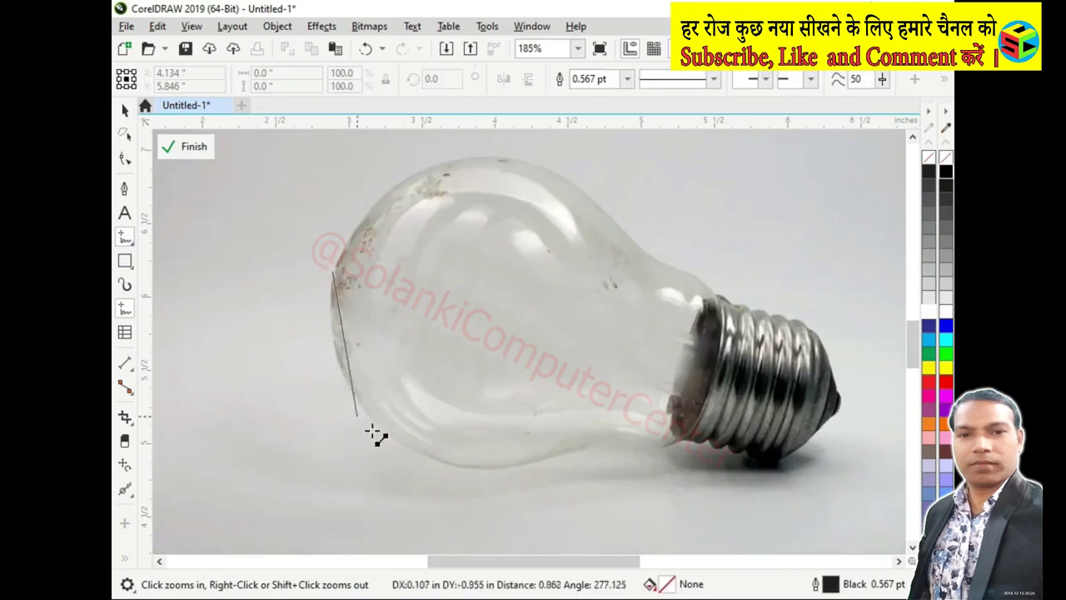
{"action": "left_click", "coordinate": [581, 452]}
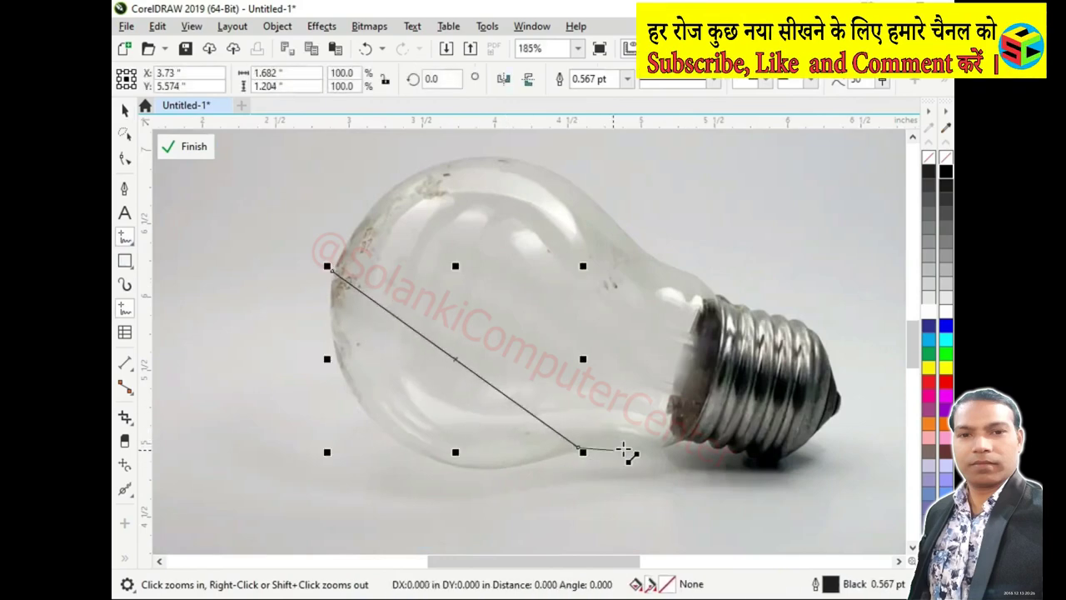
{"action": "left_click", "coordinate": [687, 440]}
{"action": "left_click", "coordinate": [721, 323]}
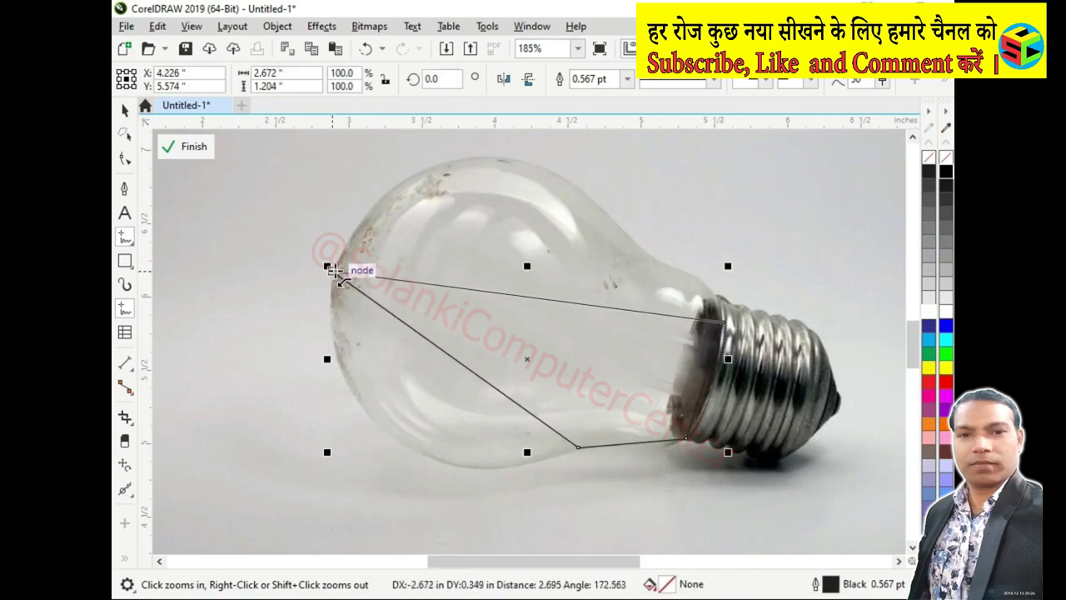
{"action": "left_click", "coordinate": [332, 270]}
{"action": "key", "text": "F10"}
{"action": "left_click_drag", "start_coordinate": [742, 498], "coordinate": [741, 497]}
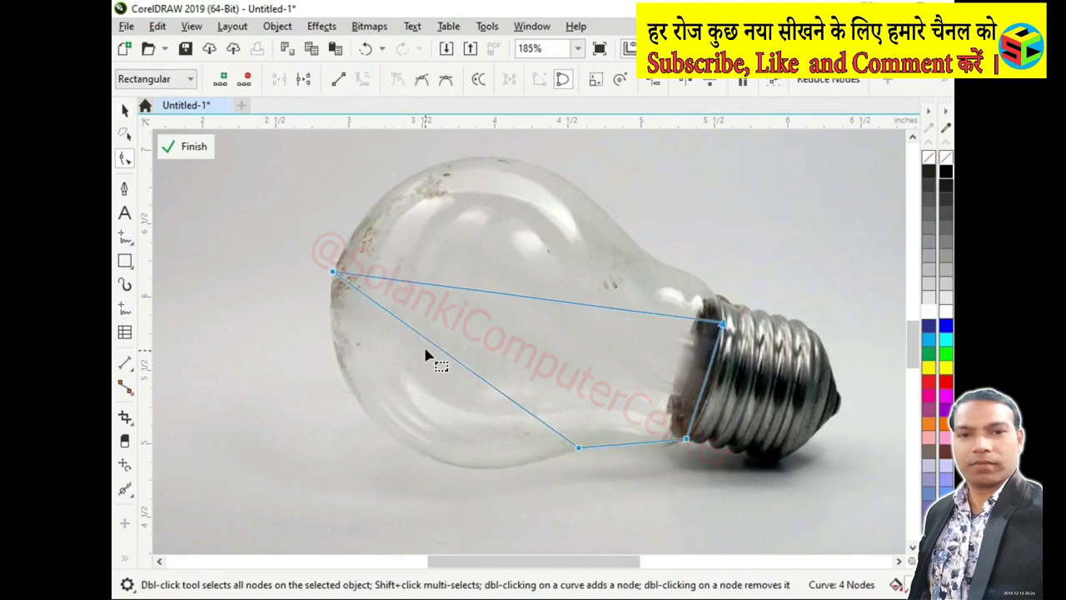
Bend the outline's segments into curves hugging the glass and delete an extra node.
{"action": "left_click_drag", "start_coordinate": [425, 354], "coordinate": [364, 403]}
{"action": "mouse_move", "coordinate": [434, 450]}
{"action": "left_mouse_down"}
{"action": "mouse_move", "coordinate": [437, 500]}
{"action": "mouse_move", "coordinate": [461, 508]}
{"action": "left_mouse_up"}
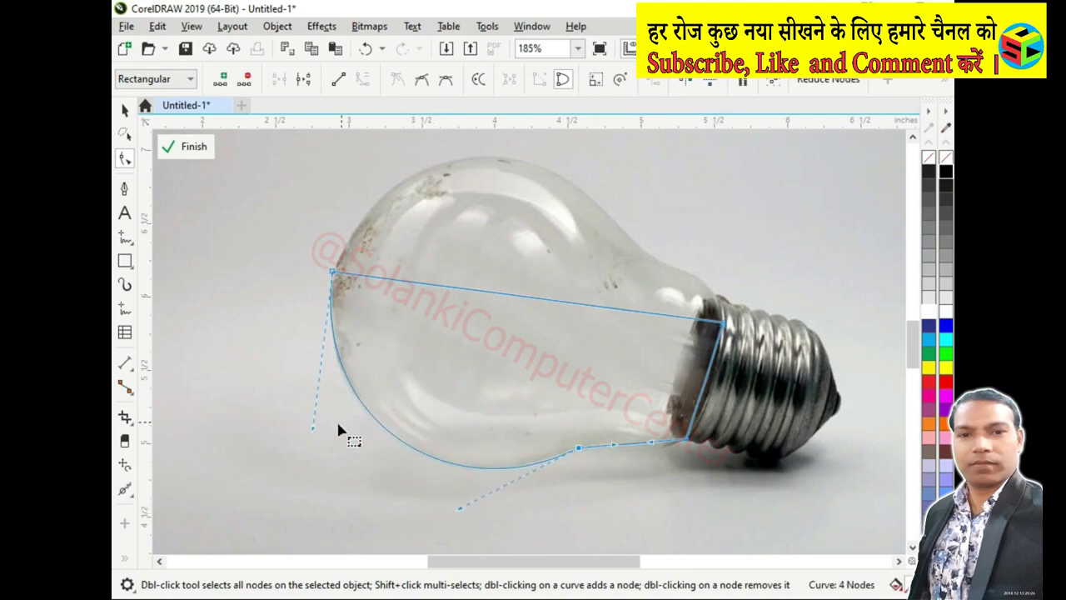
{"action": "left_click_drag", "start_coordinate": [314, 431], "coordinate": [306, 429]}
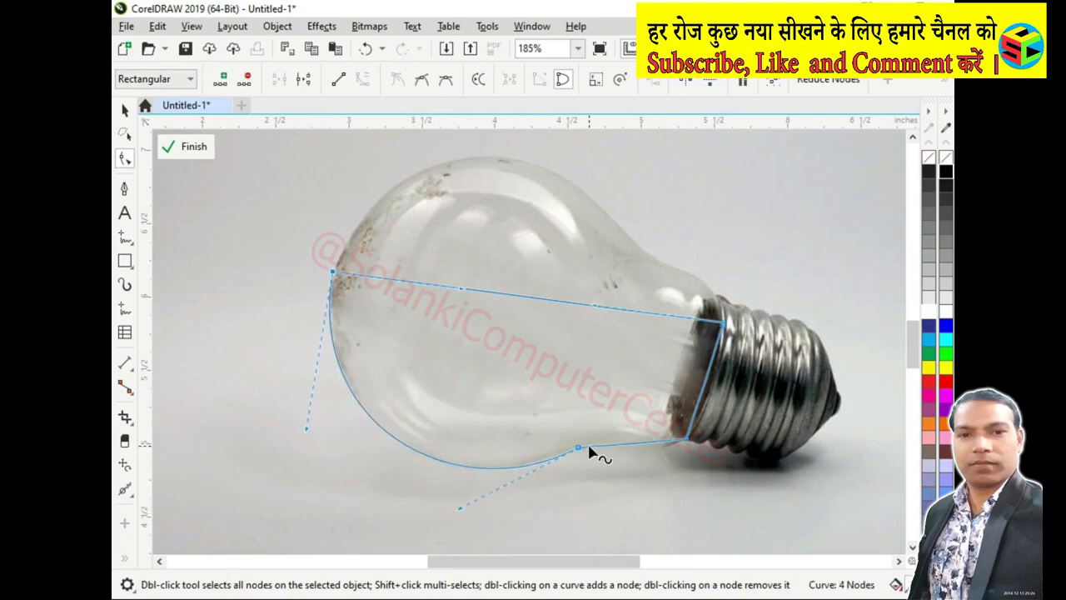
{"action": "scroll", "coordinate": [642, 420], "scroll_direction": "up", "scroll_amount": 1}
{"action": "left_click", "coordinate": [666, 387]}
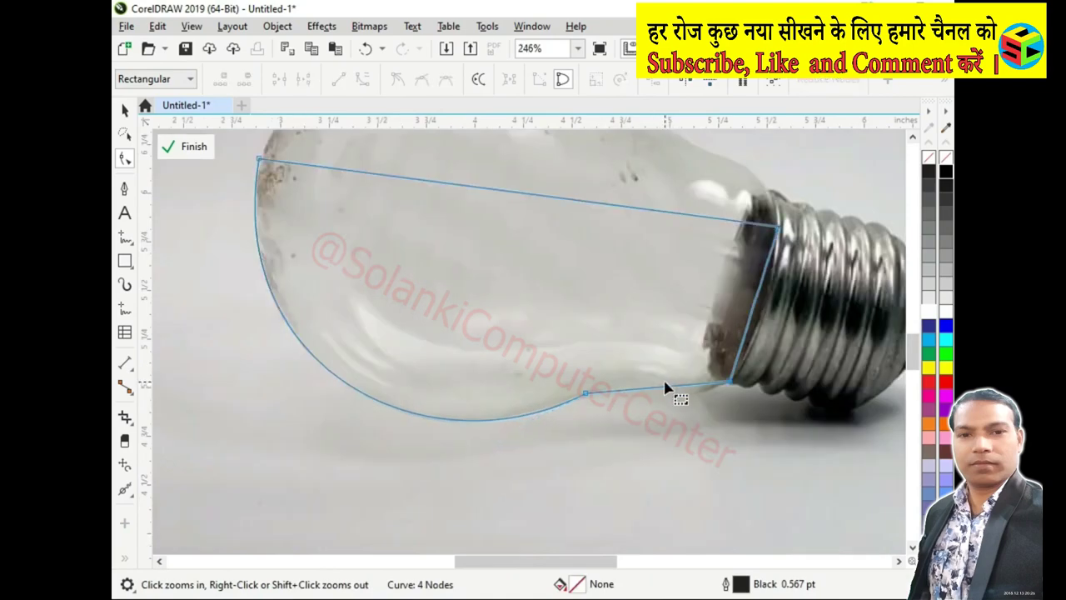
{"action": "left_click", "coordinate": [669, 392]}
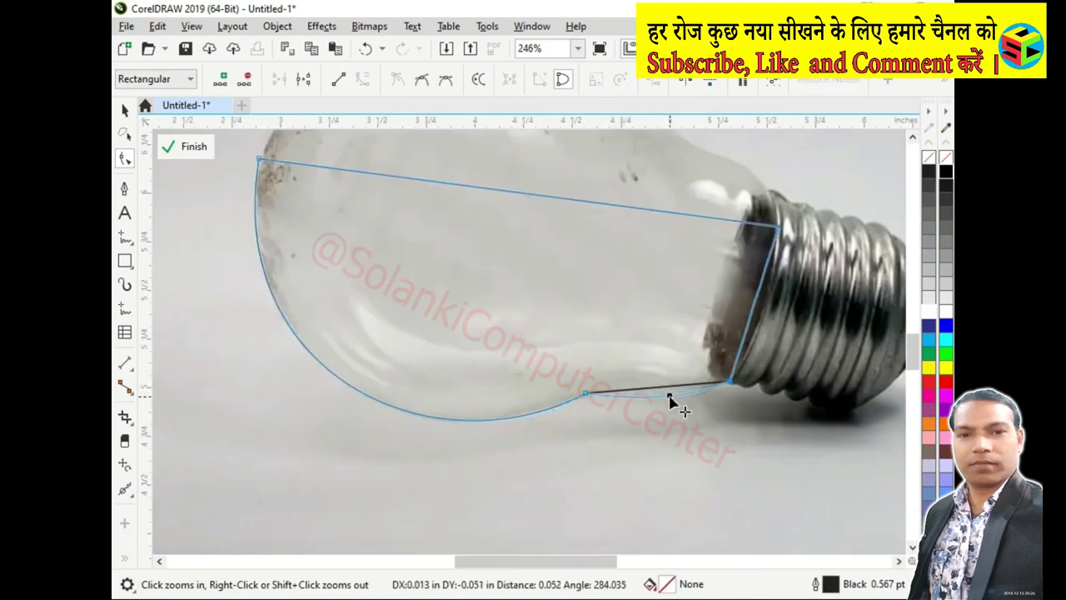
{"action": "left_click_drag", "start_coordinate": [669, 399], "coordinate": [669, 396]}
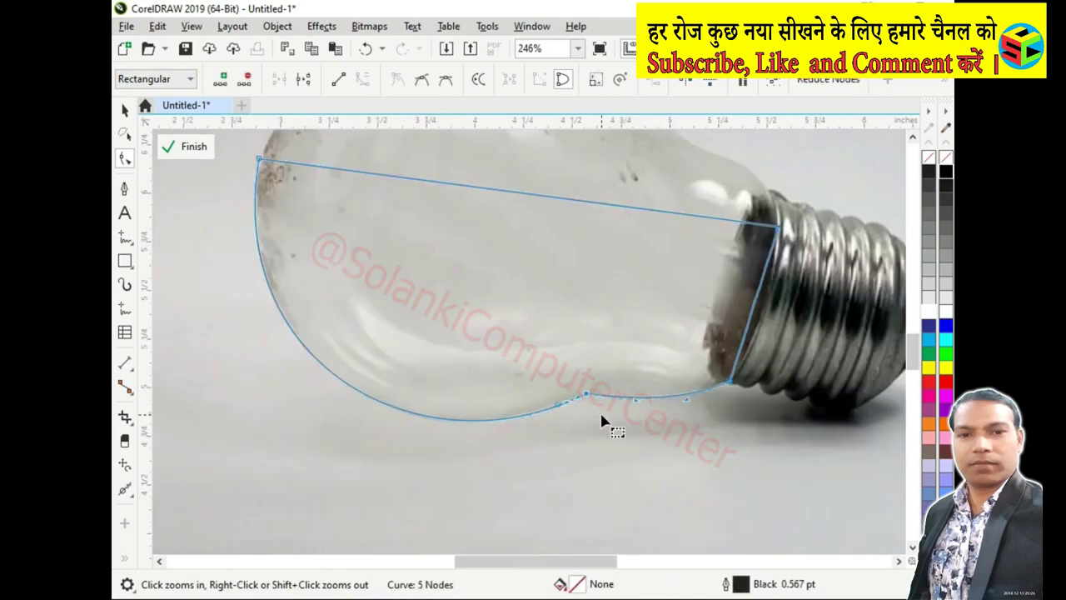
{"action": "key", "text": "Delete"}
{"action": "key", "text": "space"}
{"action": "key", "text": "space"}
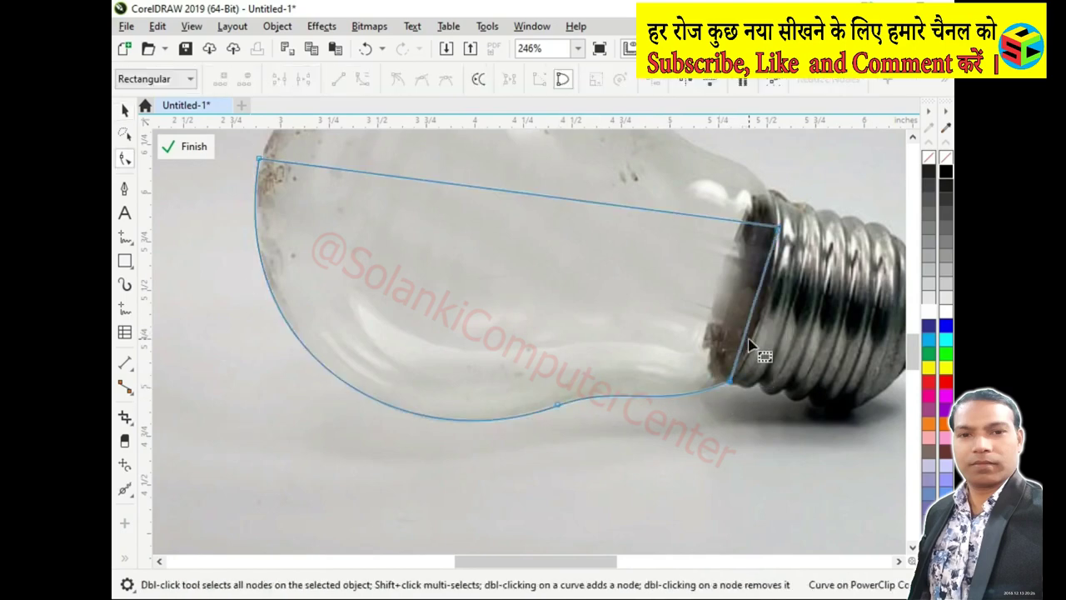
{"action": "left_click_drag", "start_coordinate": [755, 302], "coordinate": [761, 310]}
Fill the bulb shape white with no outline and set a duplicate beside the photo.
{"action": "key", "text": "space"}
{"action": "scroll", "coordinate": [762, 309], "scroll_direction": "down", "scroll_amount": 2}
{"action": "key", "text": "z"}
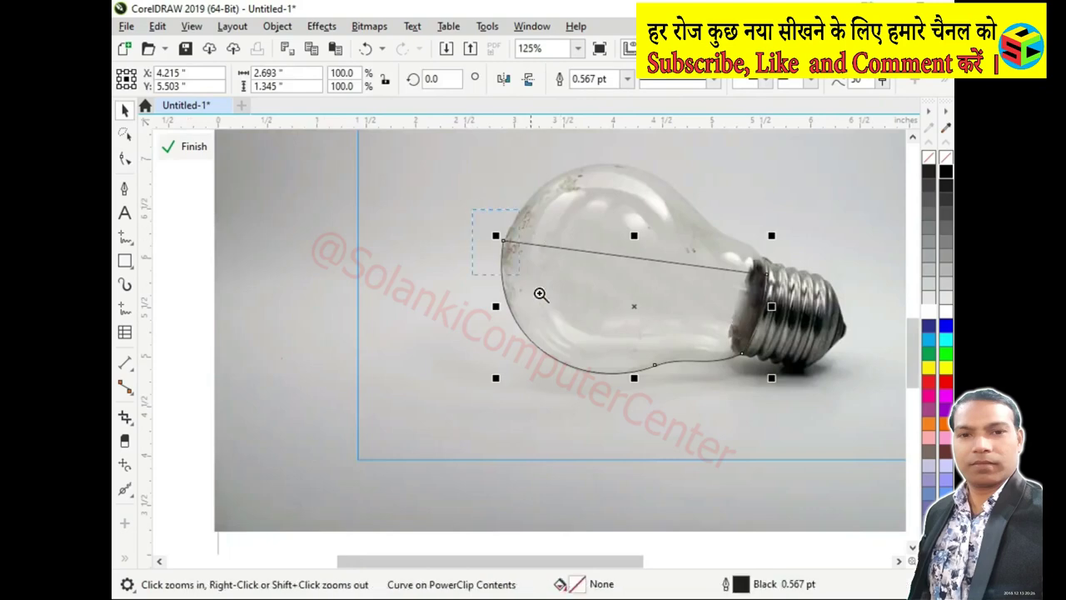
{"action": "left_click_drag", "start_coordinate": [540, 294], "coordinate": [789, 436]}
{"action": "left_click", "coordinate": [926, 315]}
{"action": "key", "text": "space"}
{"action": "scroll", "coordinate": [528, 305], "scroll_direction": "down", "scroll_amount": 2}
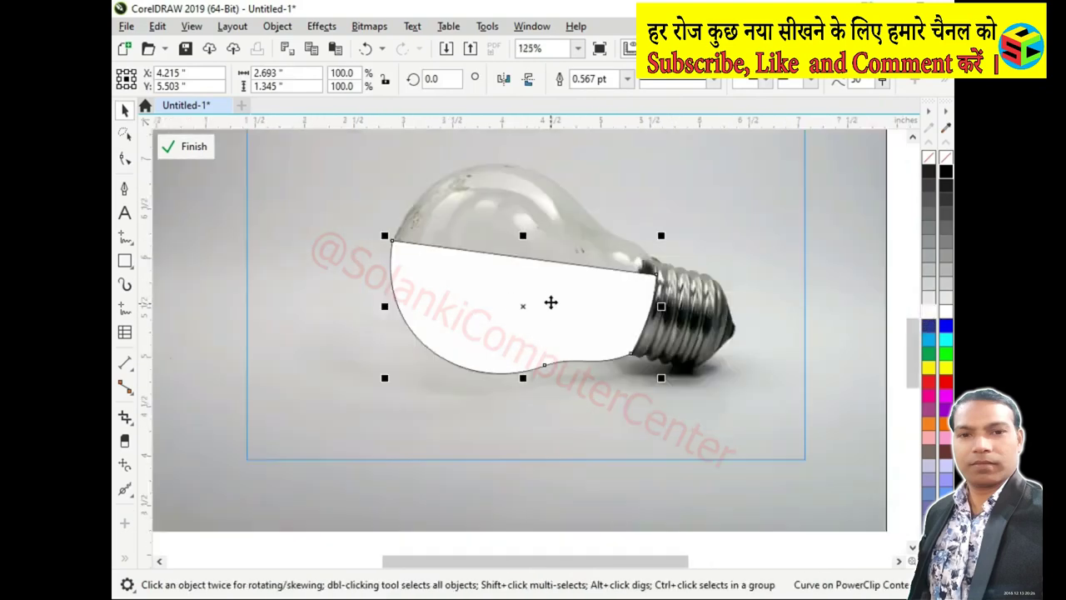
{"action": "mouse_move", "coordinate": [553, 301]}
{"action": "left_mouse_down"}
{"action": "mouse_move", "coordinate": [292, 400]}
{"action": "mouse_move", "coordinate": [326, 369]}
{"action": "mouse_move", "coordinate": [305, 326]}
{"action": "left_mouse_up"}
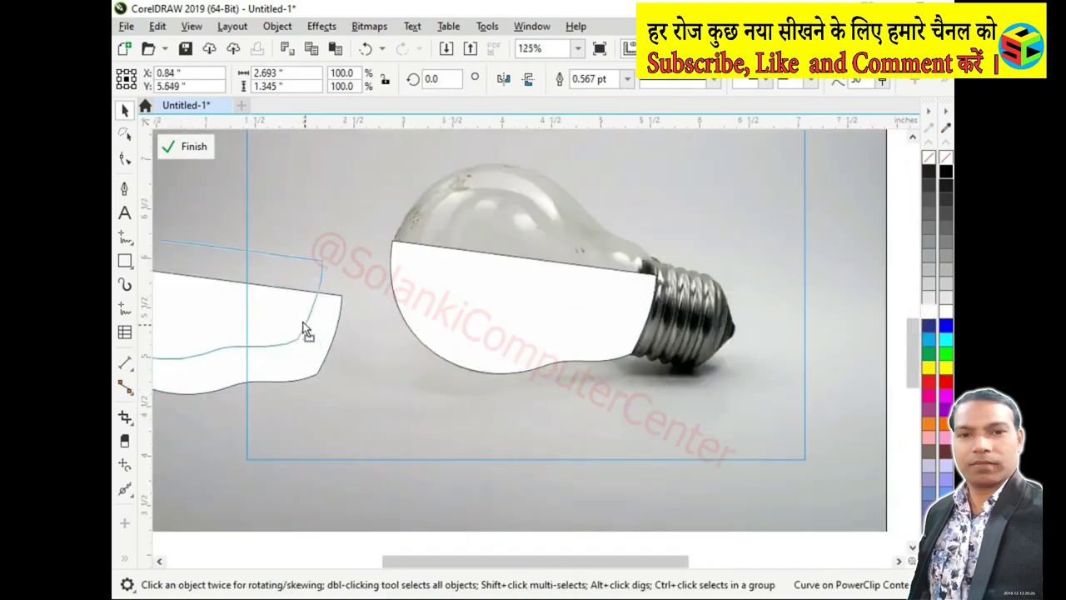
{"action": "left_click", "coordinate": [517, 362]}
{"action": "right_click", "coordinate": [927, 160]}
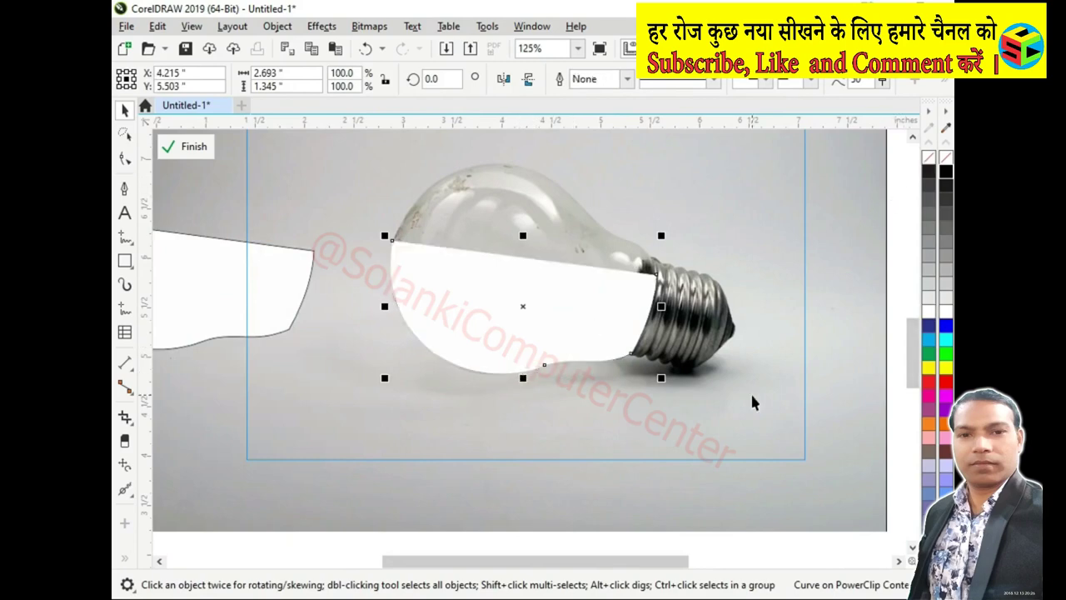
Drag the underwater image into the drawing.
{"action": "left_click", "coordinate": [685, 373]}
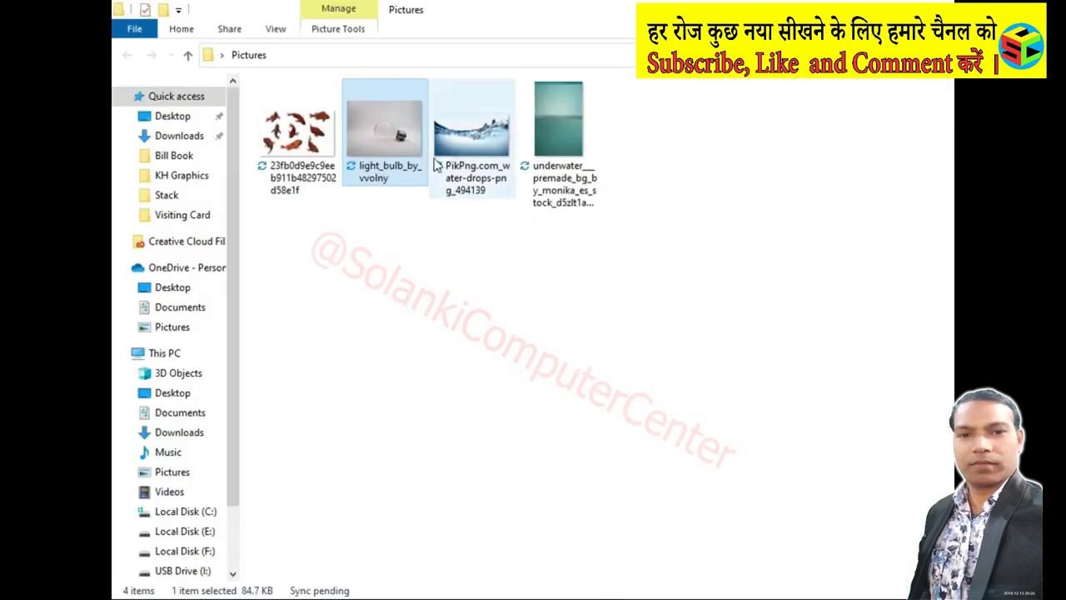
{"action": "mouse_move", "coordinate": [558, 125]}
{"action": "left_mouse_down"}
{"action": "mouse_move", "coordinate": [606, 506]}
{"action": "mouse_move", "coordinate": [419, 457]}
{"action": "left_mouse_up"}
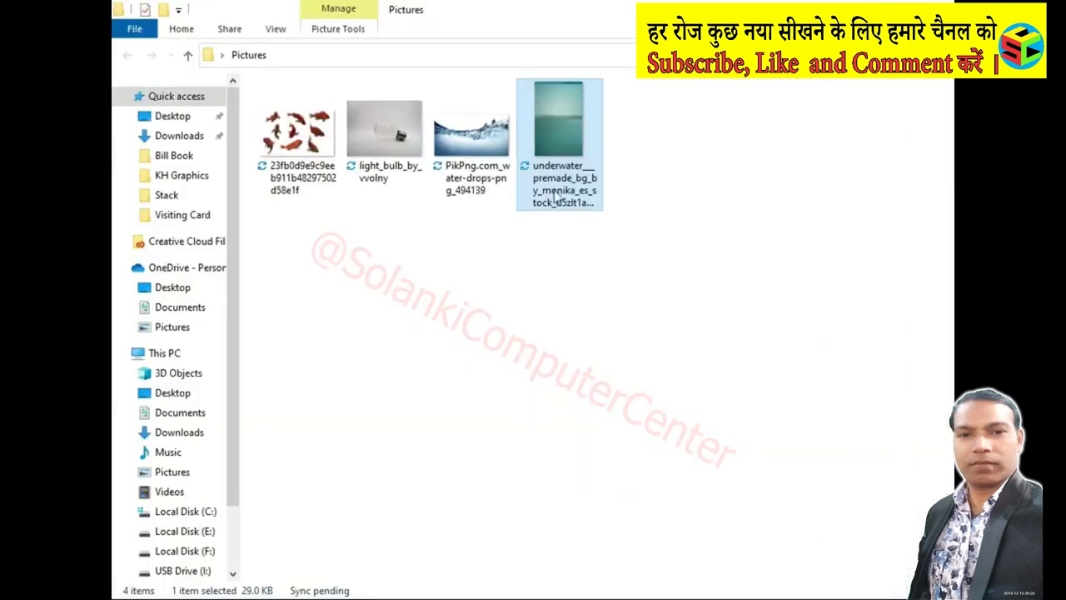
{"action": "left_click_drag", "start_coordinate": [555, 193], "coordinate": [734, 393]}
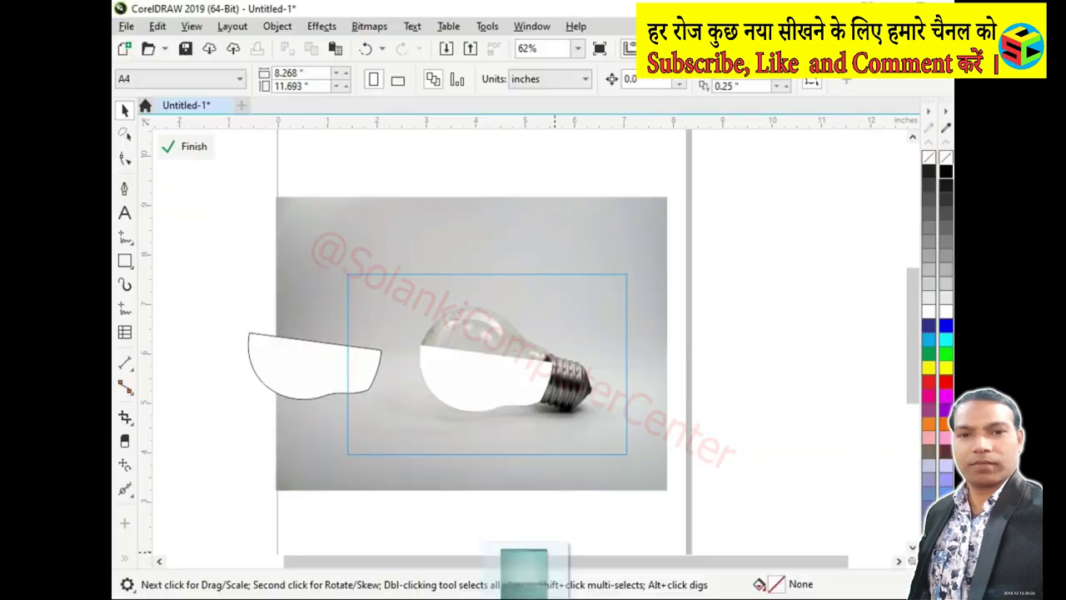
Shrink the water photo to about 13.4% and move it over the bulb.
{"action": "scroll", "coordinate": [574, 300], "scroll_direction": "down", "scroll_amount": 1}
{"action": "scroll", "coordinate": [587, 290], "scroll_direction": "down", "scroll_amount": 1}
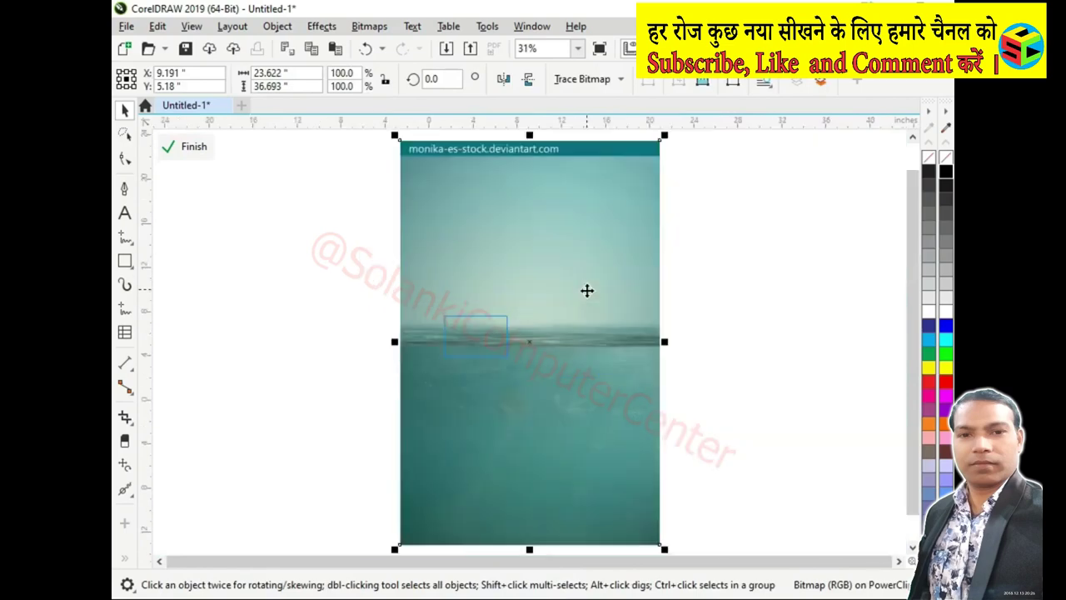
{"action": "left_click_drag", "start_coordinate": [664, 135], "coordinate": [570, 284]}
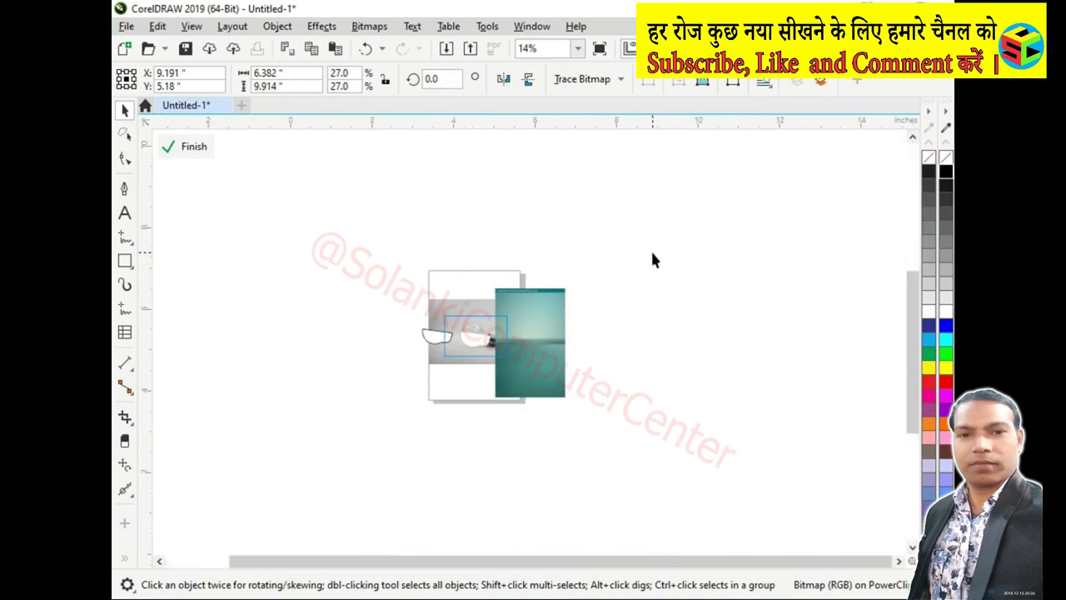
{"action": "scroll", "coordinate": [653, 259], "scroll_direction": "up", "scroll_amount": 4}
{"action": "left_click_drag", "start_coordinate": [653, 252], "coordinate": [620, 211]}
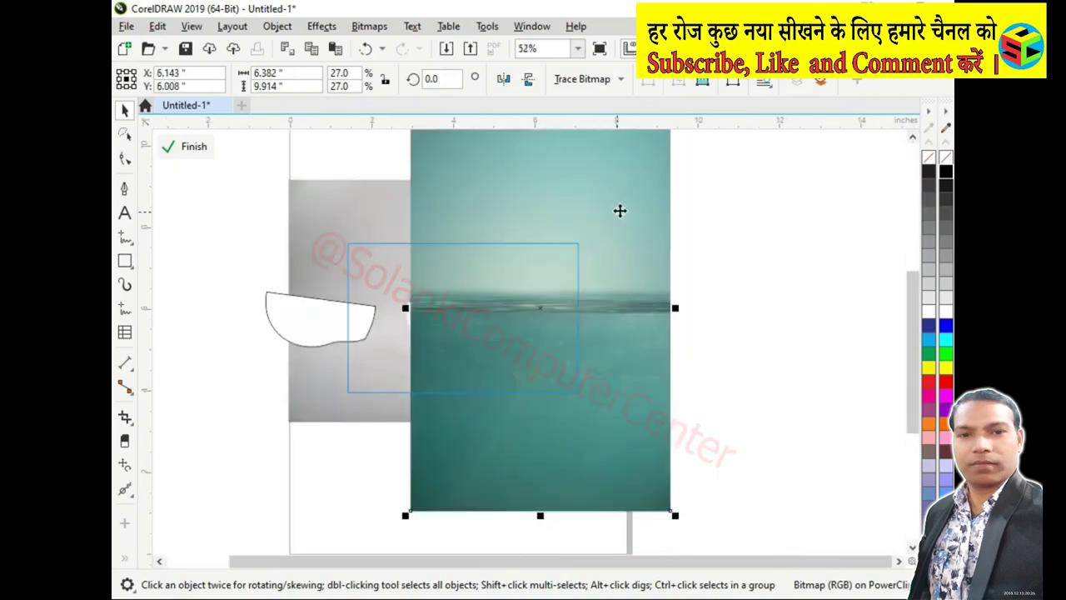
{"action": "left_click_drag", "start_coordinate": [625, 252], "coordinate": [617, 267]}
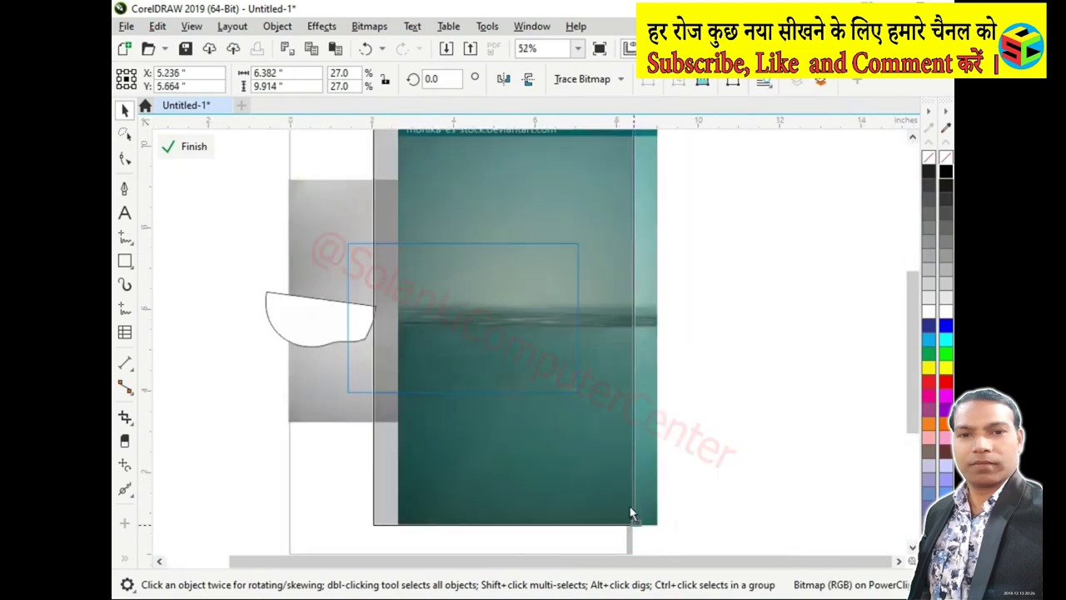
{"action": "left_click_drag", "start_coordinate": [667, 527], "coordinate": [595, 521]}
{"action": "left_click_drag", "start_coordinate": [545, 359], "coordinate": [508, 381]}
Fine-tune the water photo to 11.5% scale and position it over the bulb glass.
{"action": "left_click", "coordinate": [519, 318]}
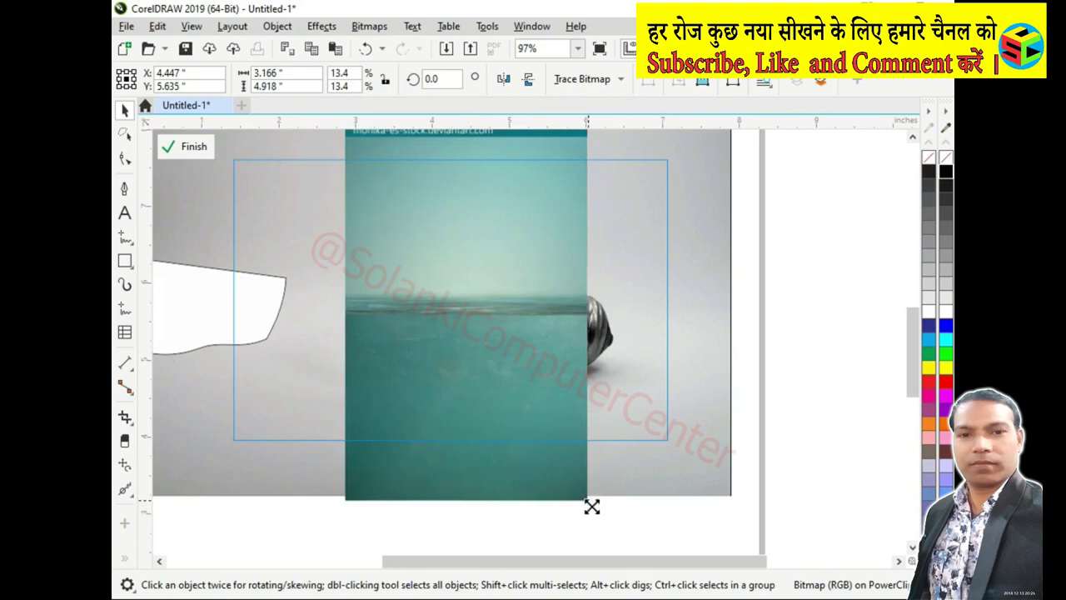
{"action": "left_click_drag", "start_coordinate": [592, 507], "coordinate": [563, 497]}
{"action": "key", "text": "z"}
{"action": "left_click", "coordinate": [534, 343]}
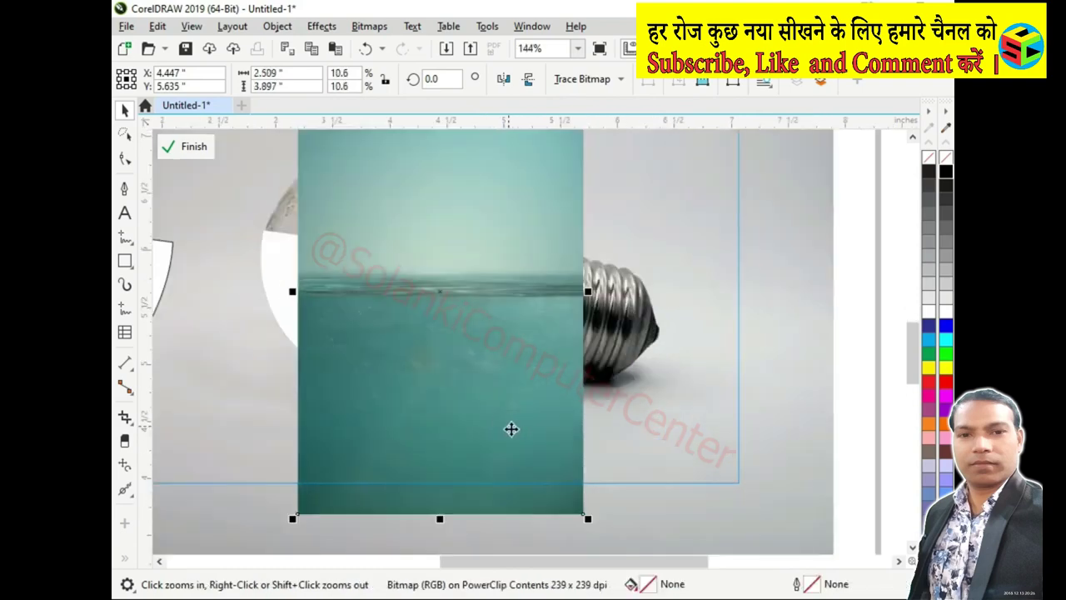
{"action": "left_click_drag", "start_coordinate": [511, 429], "coordinate": [469, 404]}
{"action": "key", "text": "z"}
{"action": "right_click", "coordinate": [483, 405]}
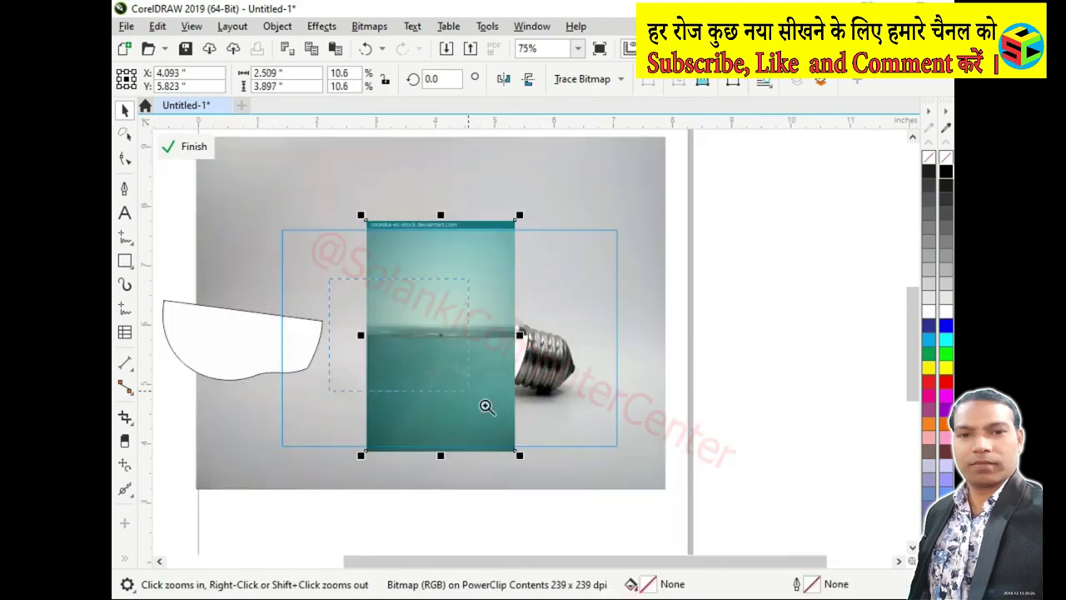
{"action": "left_click", "coordinate": [486, 407]}
{"action": "left_click_drag", "start_coordinate": [589, 444], "coordinate": [630, 480]}
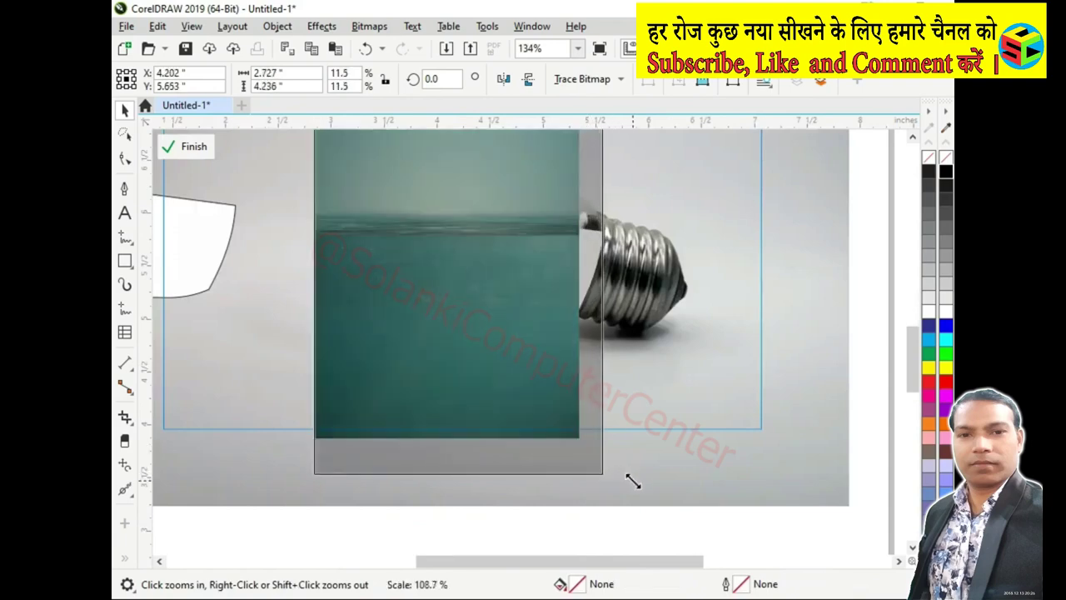
{"action": "left_click", "coordinate": [517, 385]}
{"action": "left_click", "coordinate": [480, 396]}
{"action": "left_click_drag", "start_coordinate": [450, 383], "coordinate": [555, 400]}
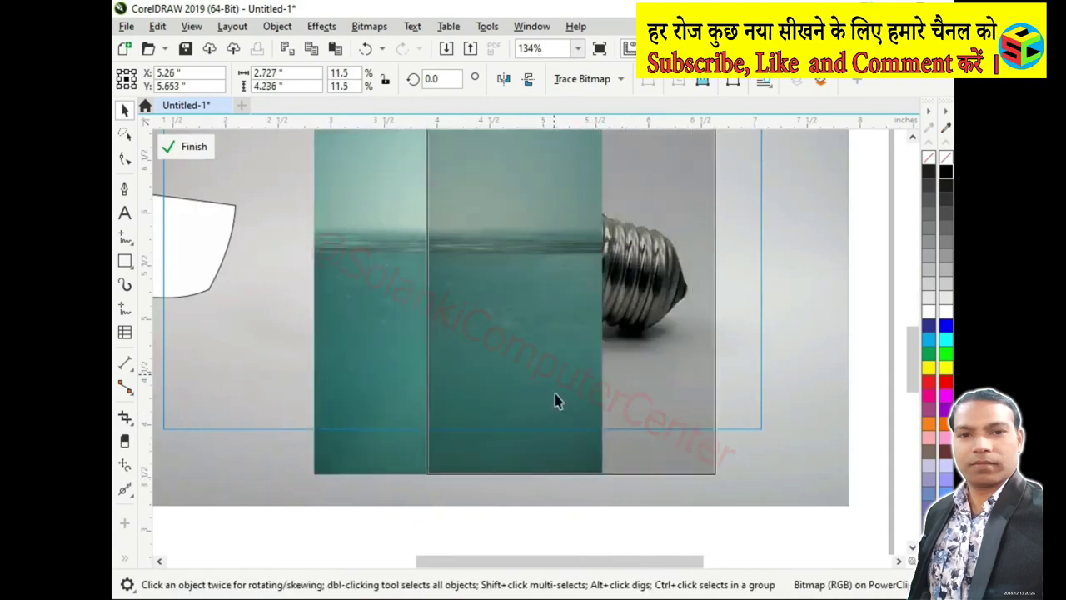
{"action": "key", "text": "ctrl+z"}
Give the water photo Uniform transparency and nudge it slightly lower over the bulb.
{"action": "left_click", "coordinate": [134, 557]}
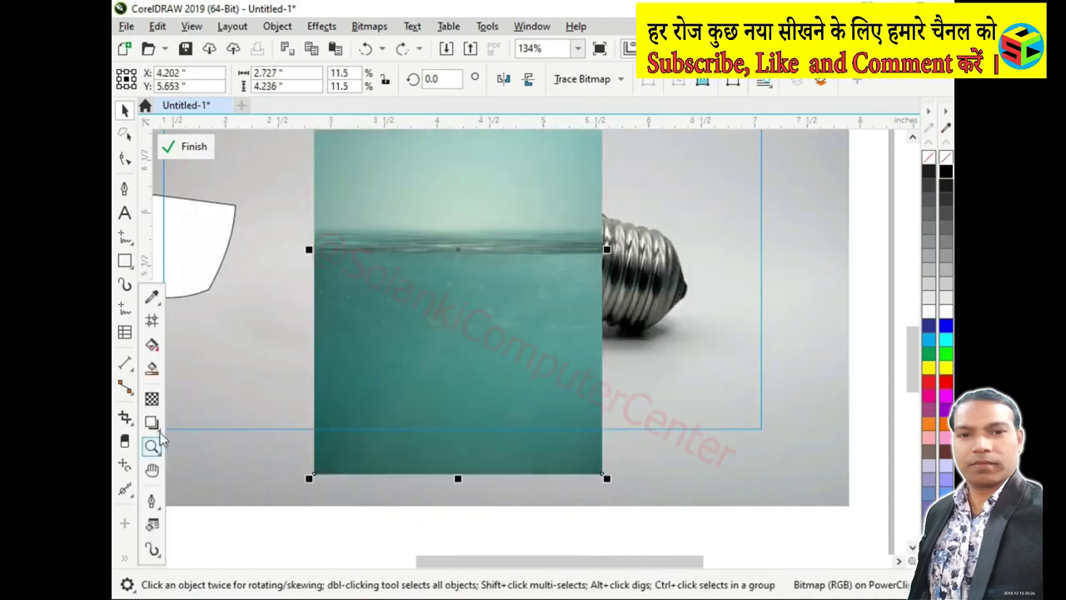
{"action": "left_click", "coordinate": [152, 399]}
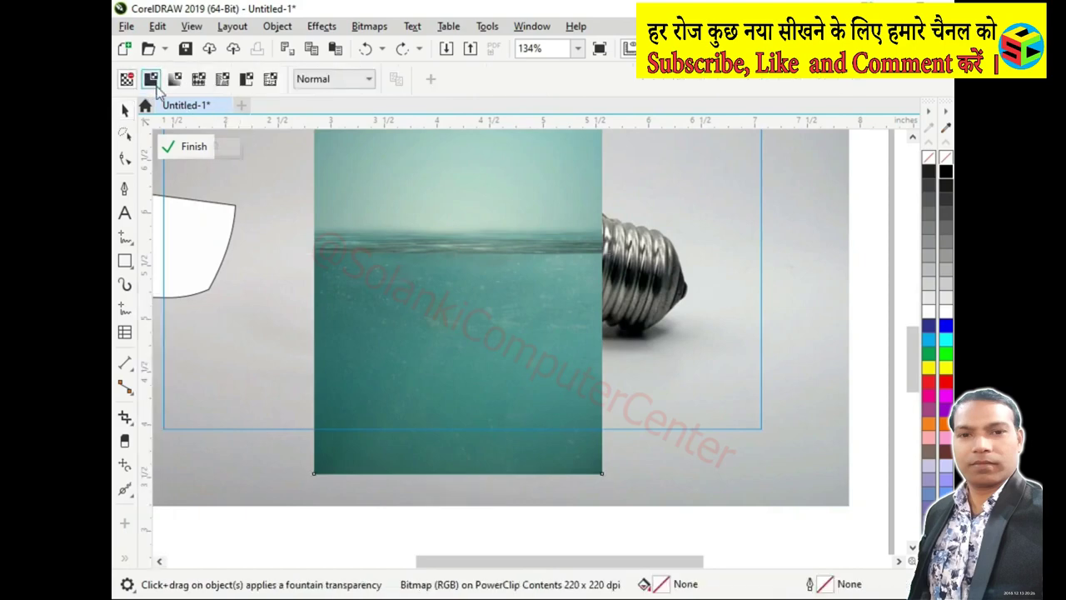
{"action": "left_click", "coordinate": [162, 77]}
{"action": "key", "text": "space"}
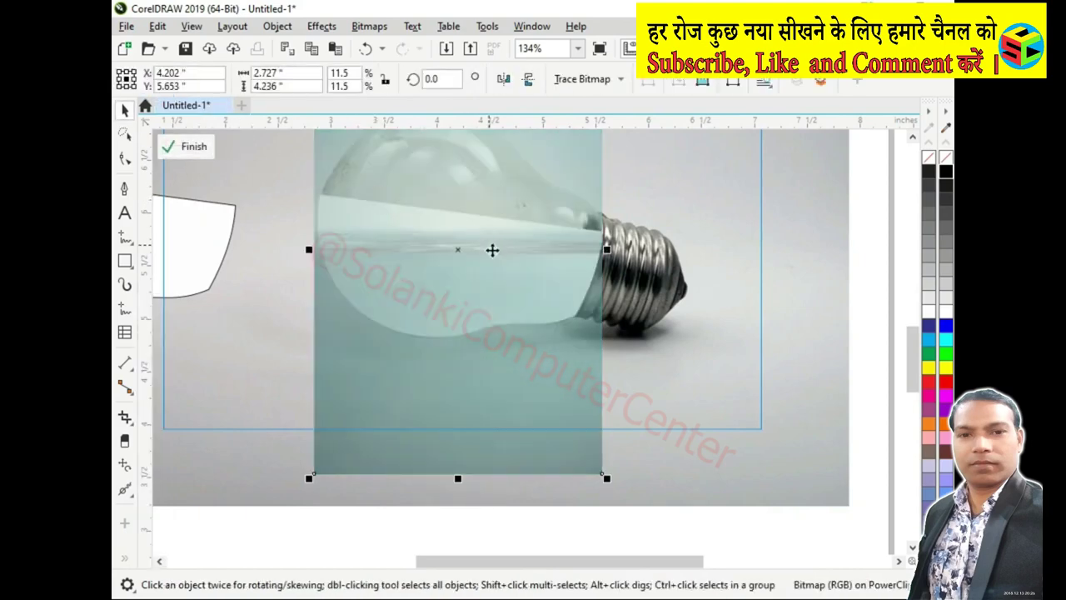
{"action": "left_click_drag", "start_coordinate": [549, 369], "coordinate": [541, 381]}
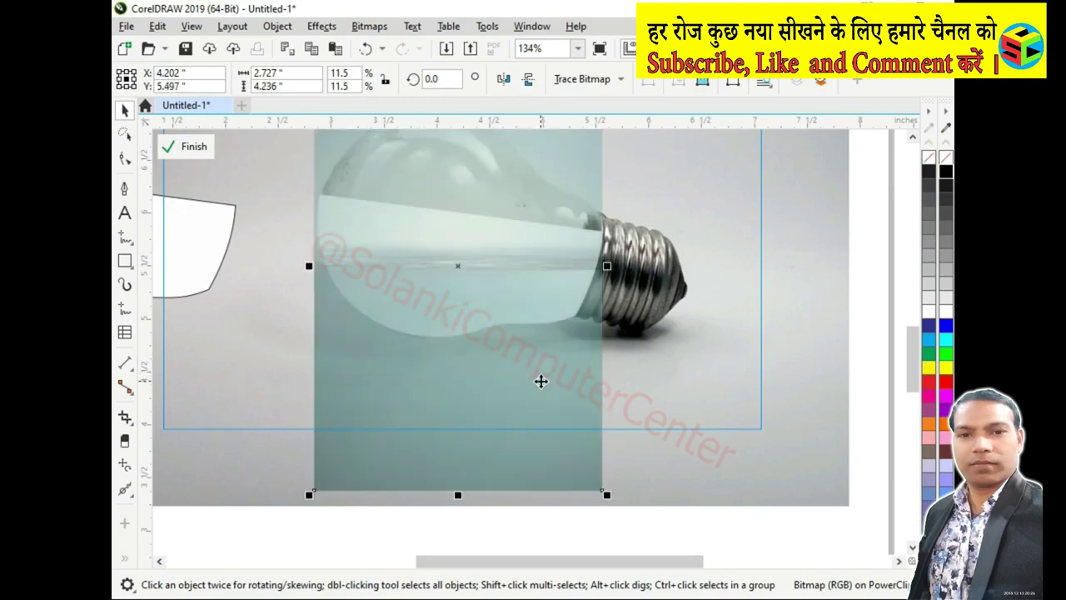
{"action": "right_click", "coordinate": [540, 379]}
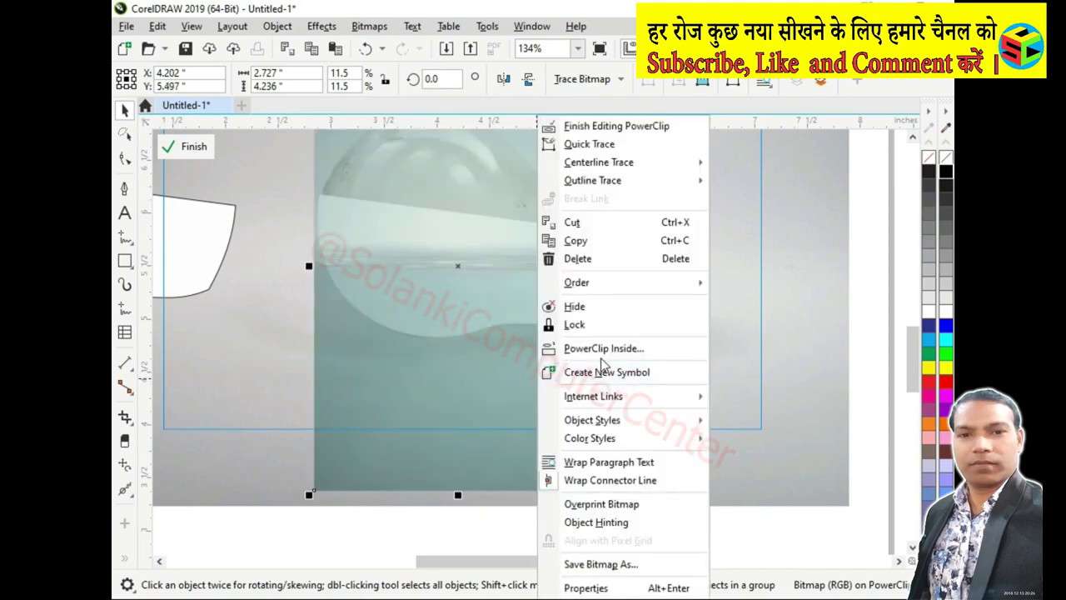
PowerClip the water photo inside the bulb-shaped outline and position it there.
{"action": "left_click", "coordinate": [589, 348]}
{"action": "left_click", "coordinate": [553, 330]}
{"action": "left_click", "coordinate": [588, 355]}
{"action": "left_click", "coordinate": [606, 360]}
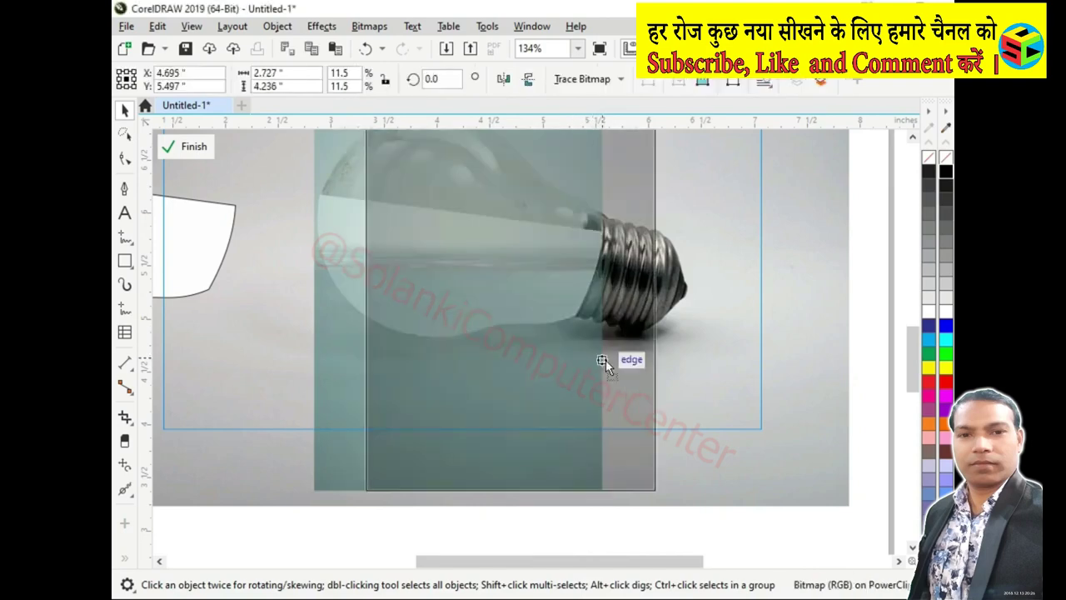
{"action": "right_click", "coordinate": [606, 360]}
{"action": "left_click", "coordinate": [662, 348]}
{"action": "left_click", "coordinate": [407, 245]}
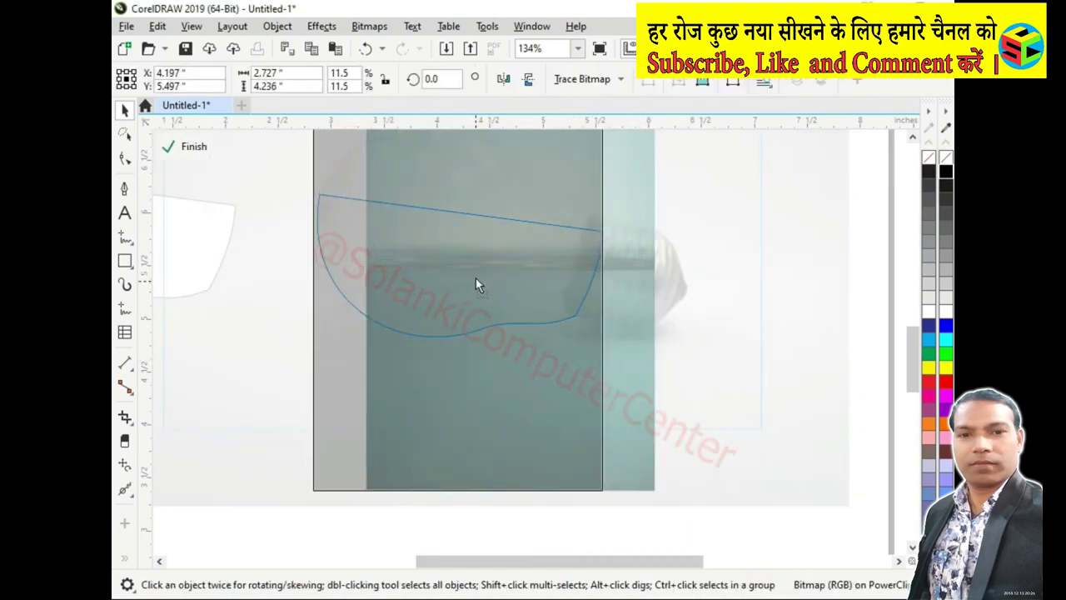
{"action": "left_click_drag", "start_coordinate": [487, 278], "coordinate": [478, 278]}
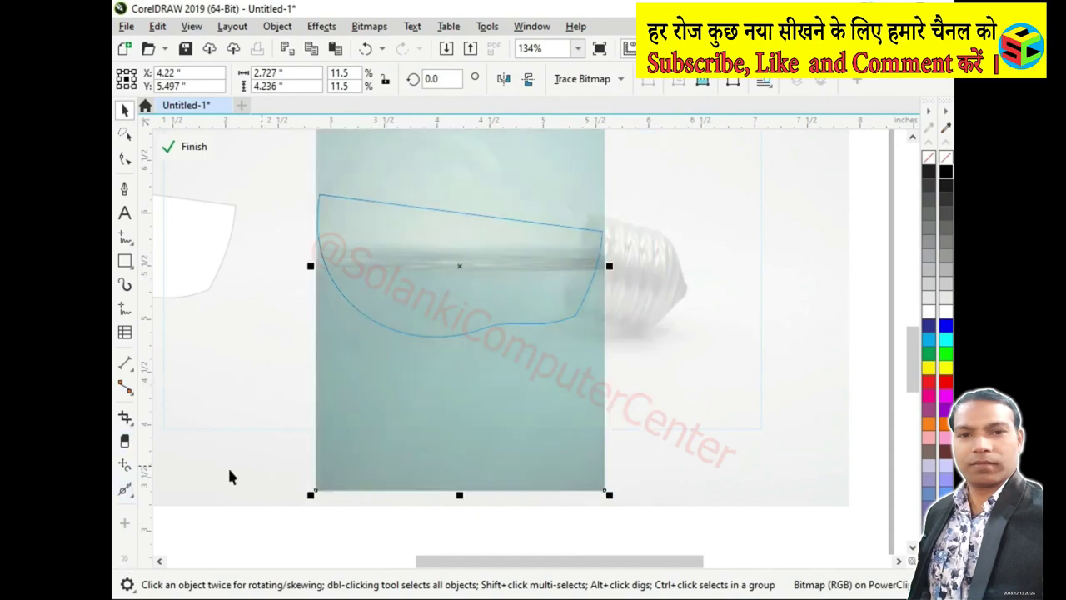
Remove the water's transparency, set brightness -4, contrast 22, intensity 7, and finish editing.
{"action": "left_click", "coordinate": [125, 557]}
{"action": "left_click", "coordinate": [158, 374]}
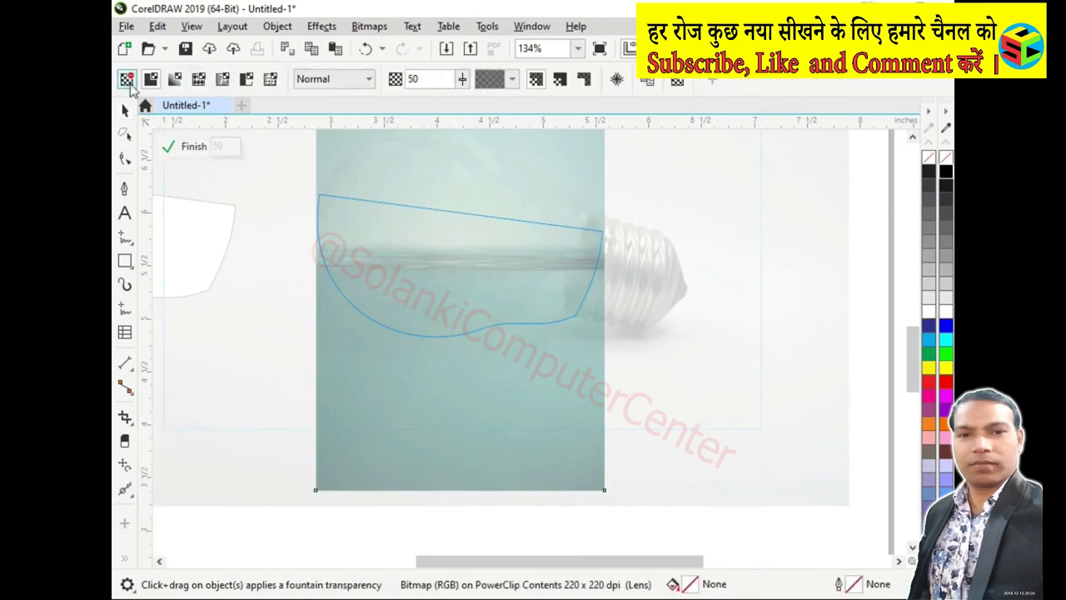
{"action": "left_click", "coordinate": [126, 78]}
{"action": "key", "text": "space"}
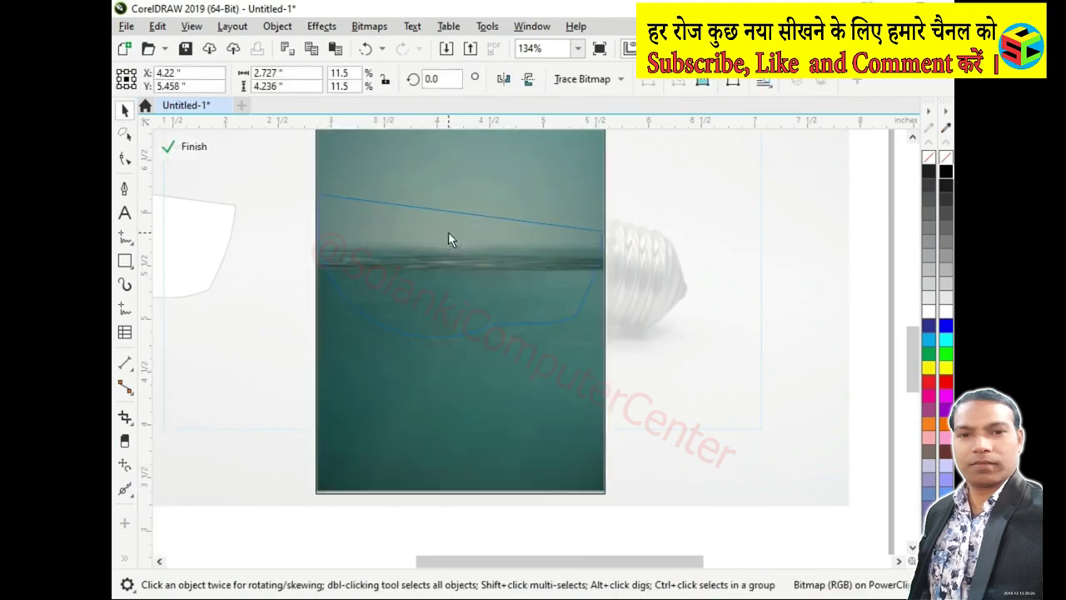
{"action": "left_click", "coordinate": [438, 235]}
{"action": "key", "text": "ctrl+b"}
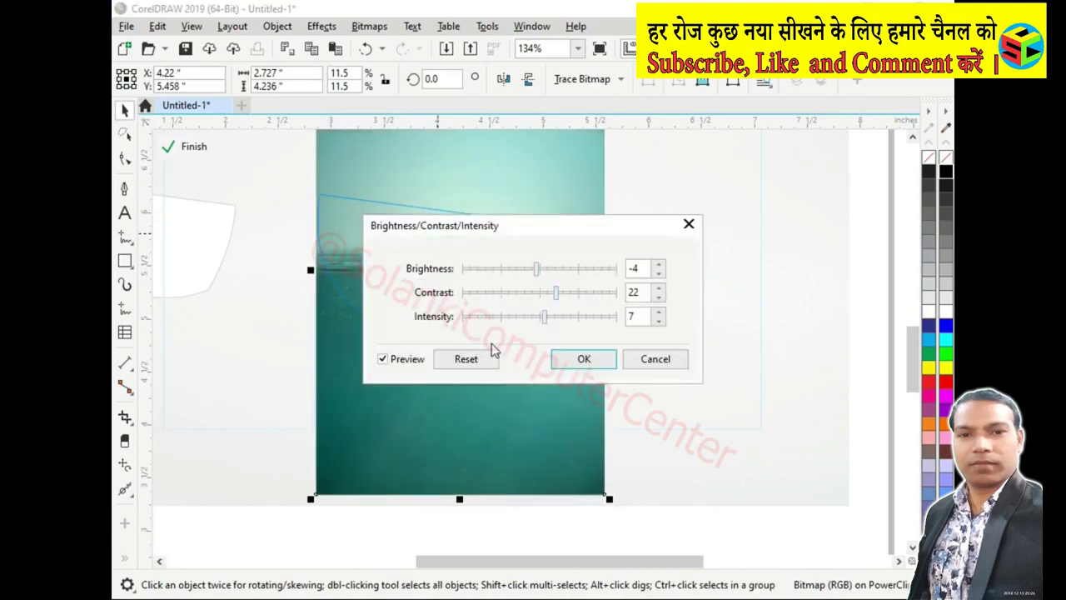
{"action": "left_click_drag", "start_coordinate": [577, 224], "coordinate": [483, 257]}
{"action": "left_click", "coordinate": [488, 397]}
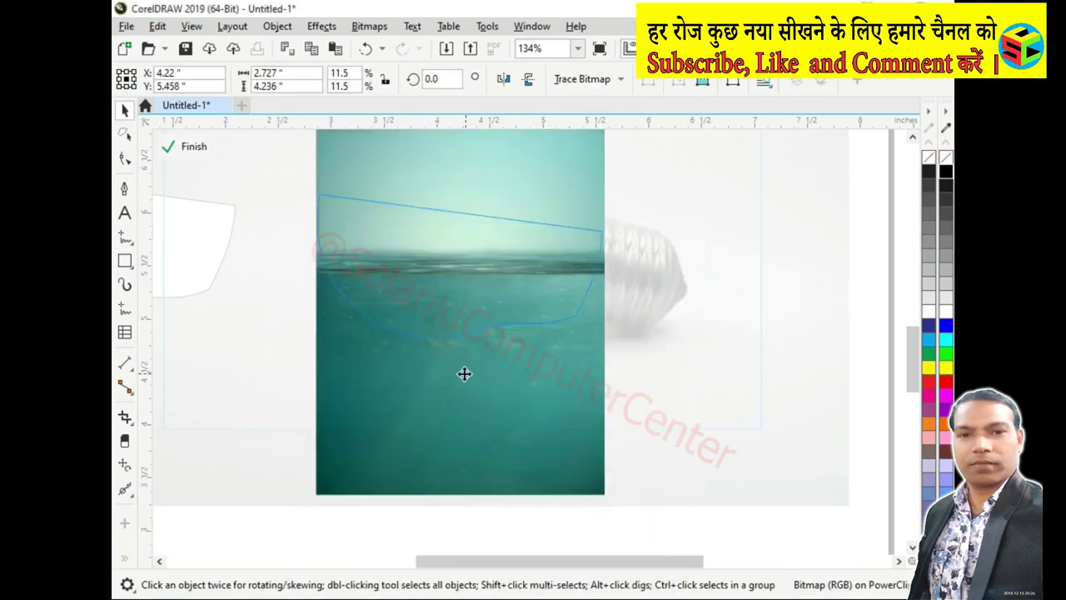
{"action": "left_click", "coordinate": [176, 155]}
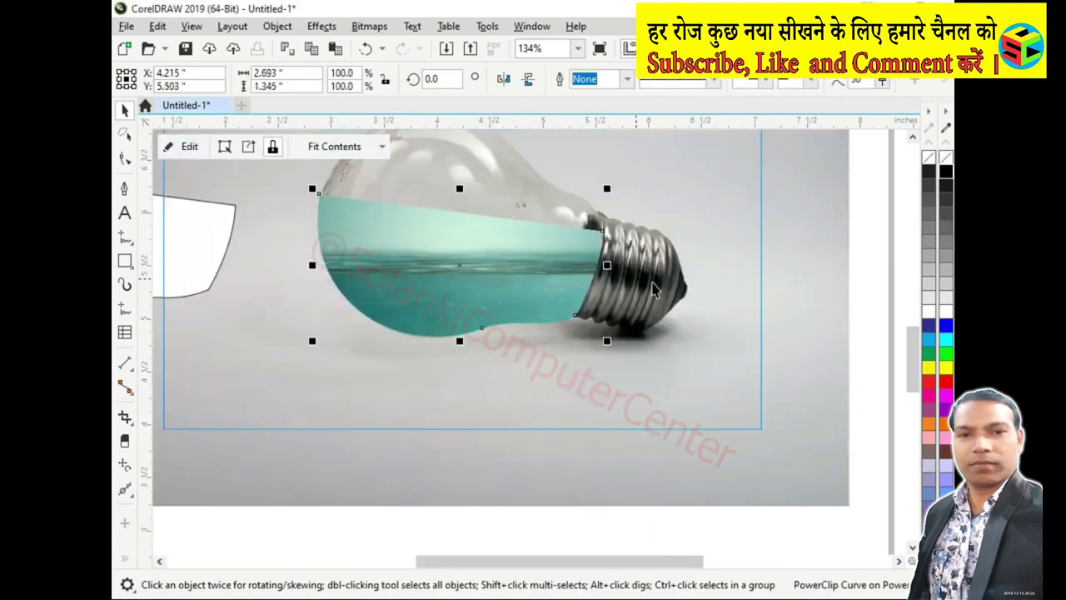
Convert the water-filled bulb clip to a 600 dpi CMYK bitmap and zoom in on it.
{"action": "left_click", "coordinate": [542, 263]}
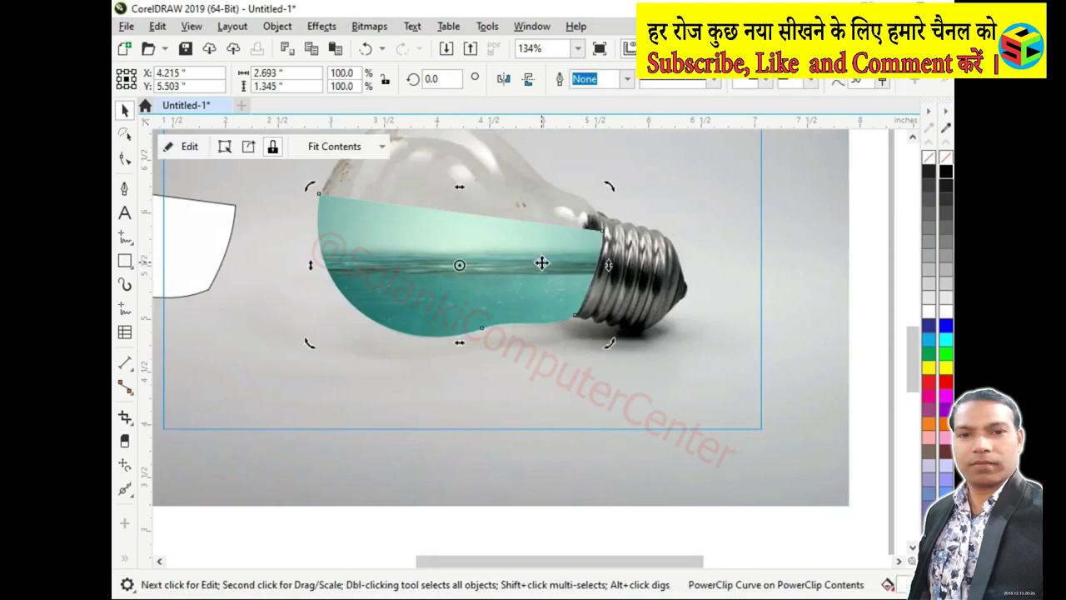
{"action": "left_click", "coordinate": [369, 26]}
{"action": "left_click", "coordinate": [416, 45]}
{"action": "left_click", "coordinate": [617, 397]}
{"action": "left_click", "coordinate": [510, 255]}
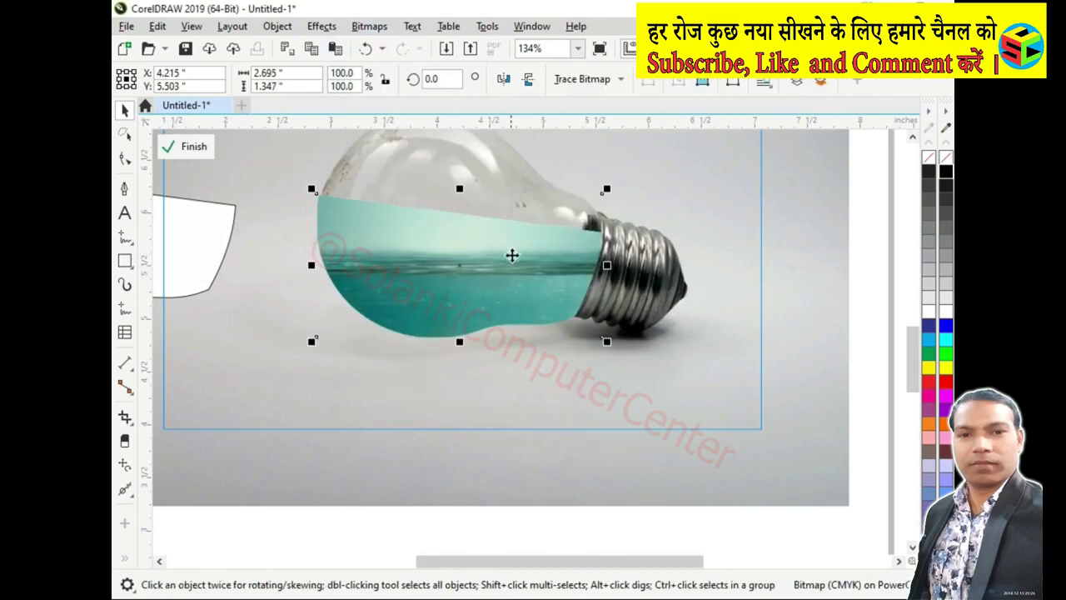
{"action": "key", "text": "z"}
{"action": "left_click_drag", "start_coordinate": [678, 400], "coordinate": [241, 163]}
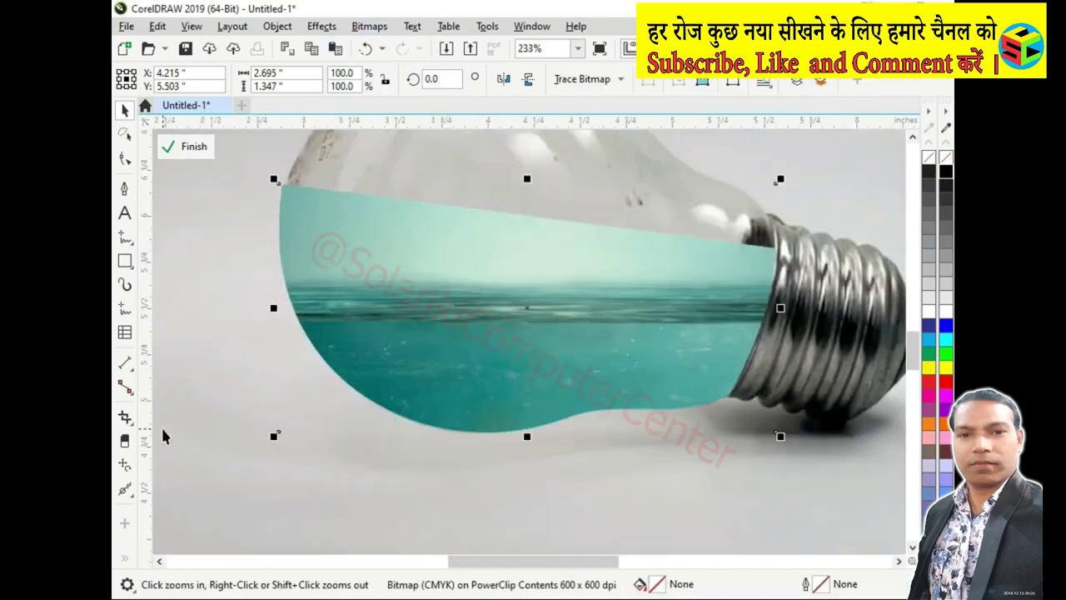
{"action": "left_click", "coordinate": [125, 558]}
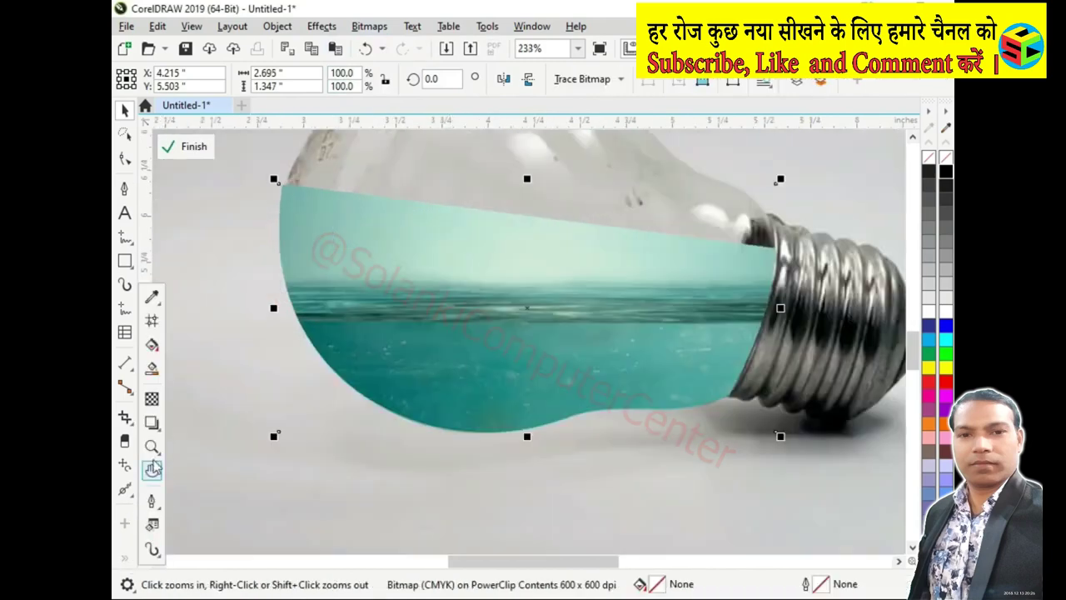
Apply a fountain transparency so the top of the water fades into the glass.
{"action": "left_click", "coordinate": [151, 345]}
{"action": "left_click", "coordinate": [151, 397]}
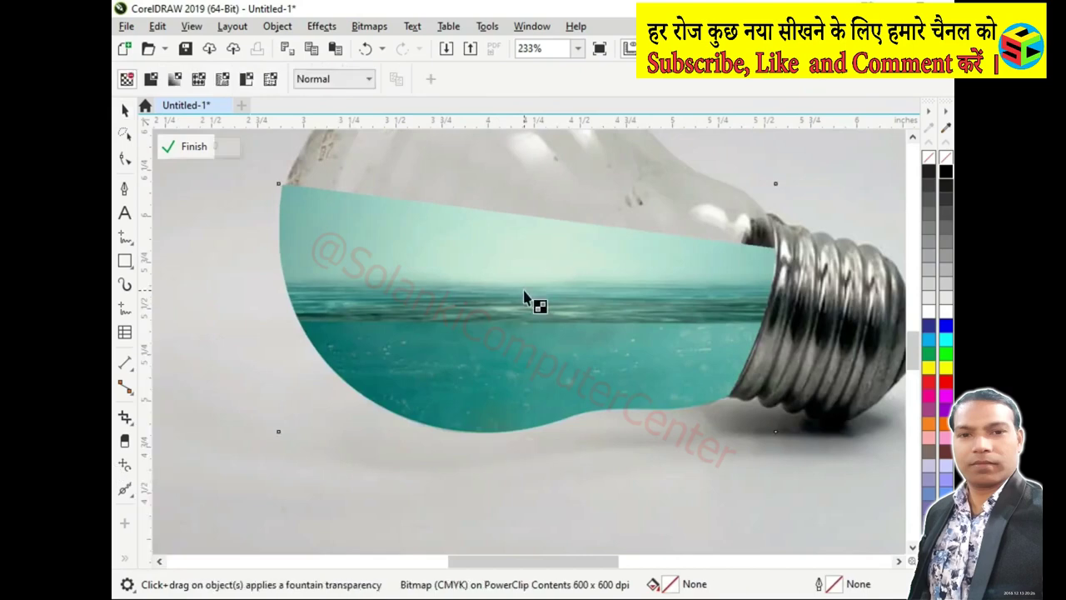
{"action": "mouse_move", "coordinate": [524, 290]}
{"action": "left_mouse_down"}
{"action": "mouse_move", "coordinate": [522, 228]}
{"action": "mouse_move", "coordinate": [524, 288]}
{"action": "left_mouse_up"}
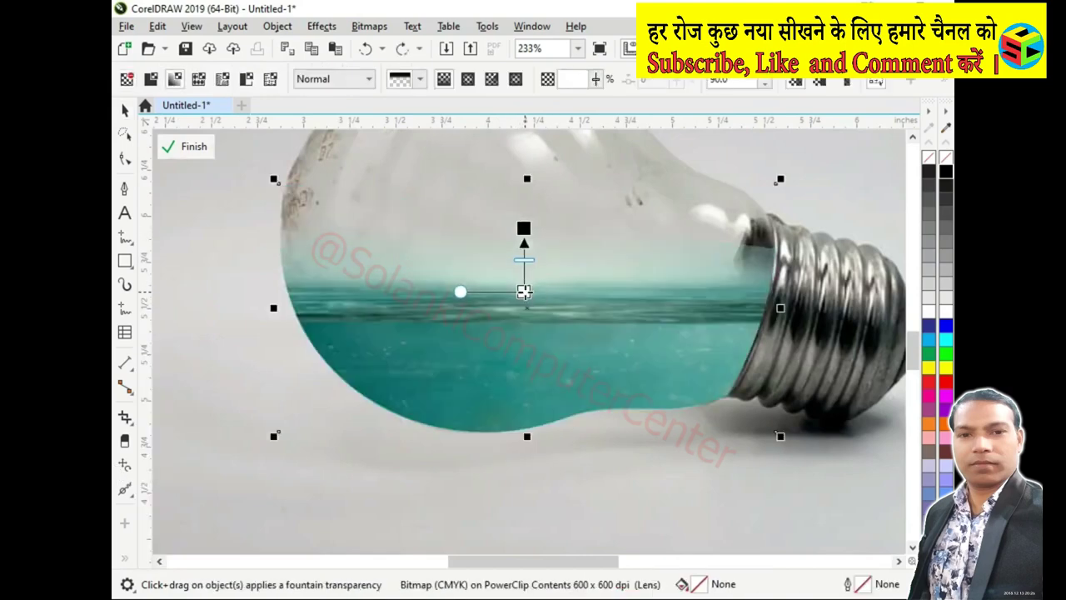
{"action": "key", "text": "space"}
{"action": "key", "text": "F4"}
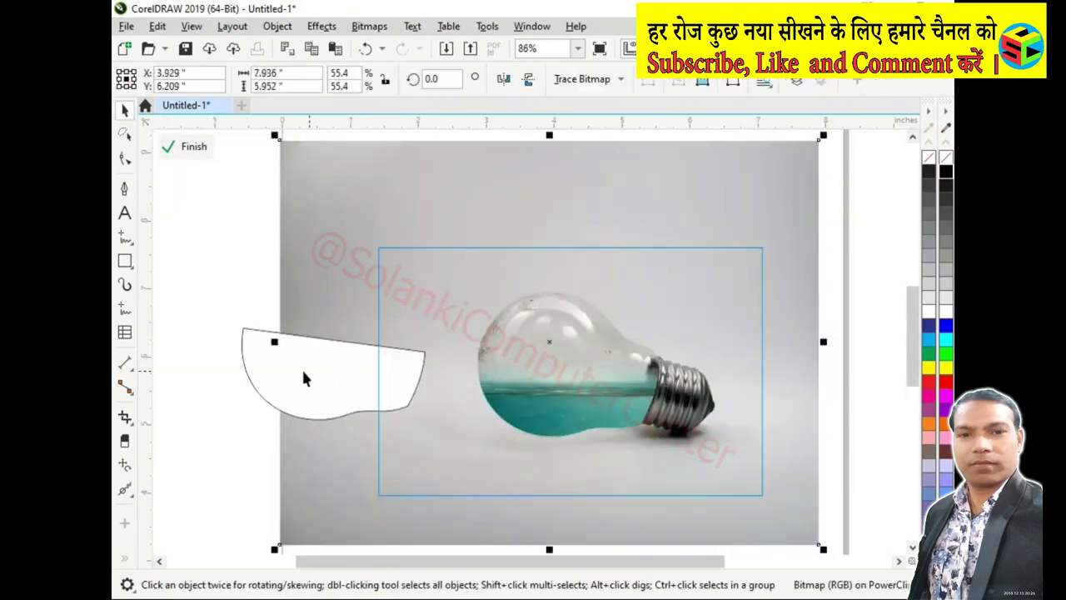
Zoom to the bulb and drag the red fish picture from Pictures into CorelDRAW.
{"action": "left_click", "coordinate": [304, 376]}
{"action": "key", "text": "z"}
{"action": "left_click", "coordinate": [474, 373]}
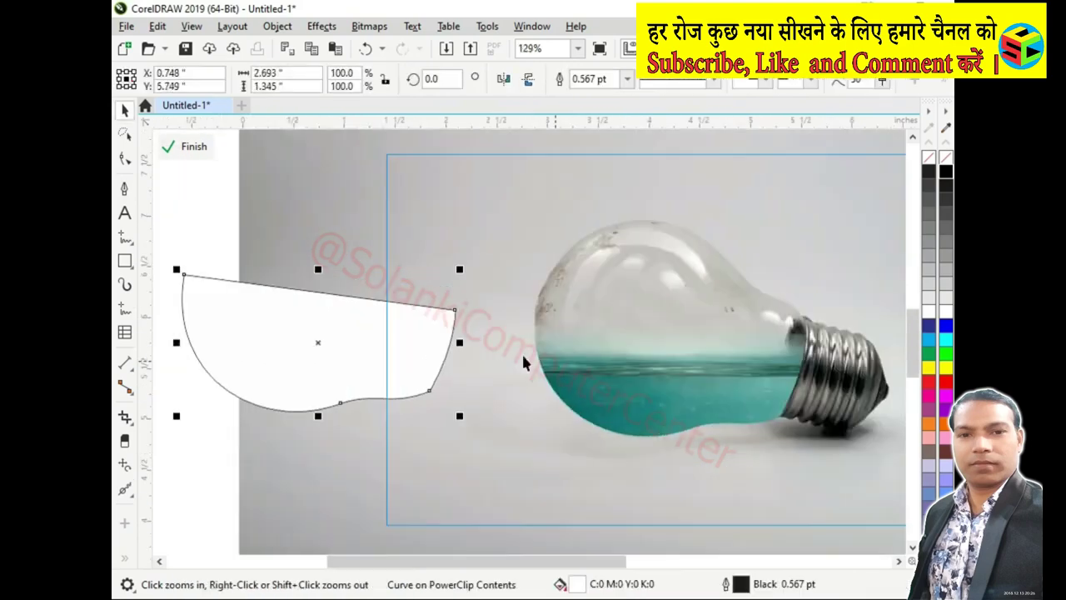
{"action": "left_click", "coordinate": [748, 353]}
{"action": "key", "text": "shift+F2"}
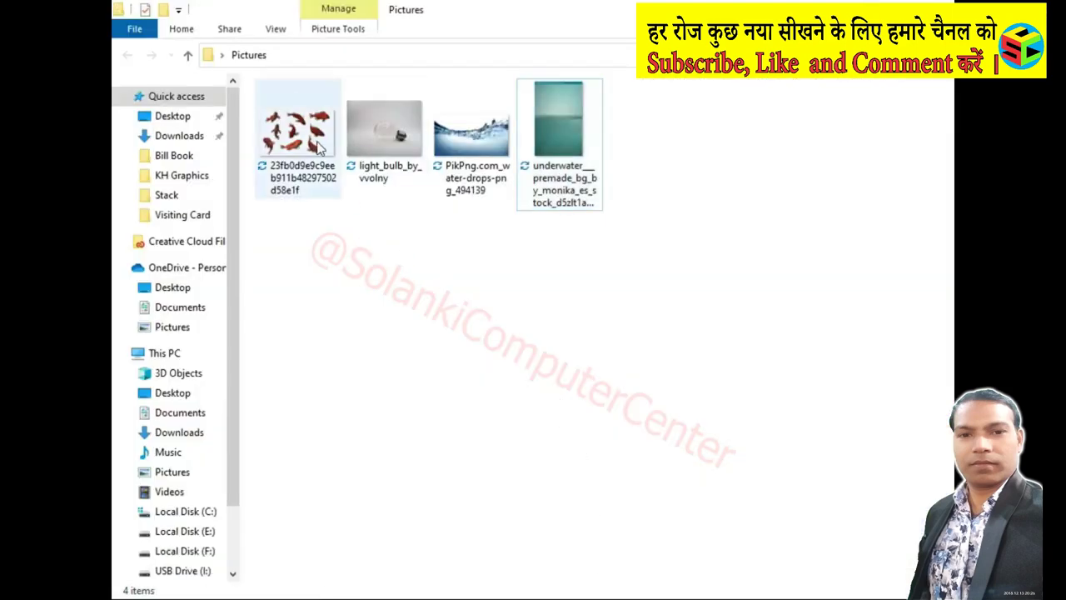
{"action": "left_click_drag", "start_coordinate": [319, 147], "coordinate": [416, 471]}
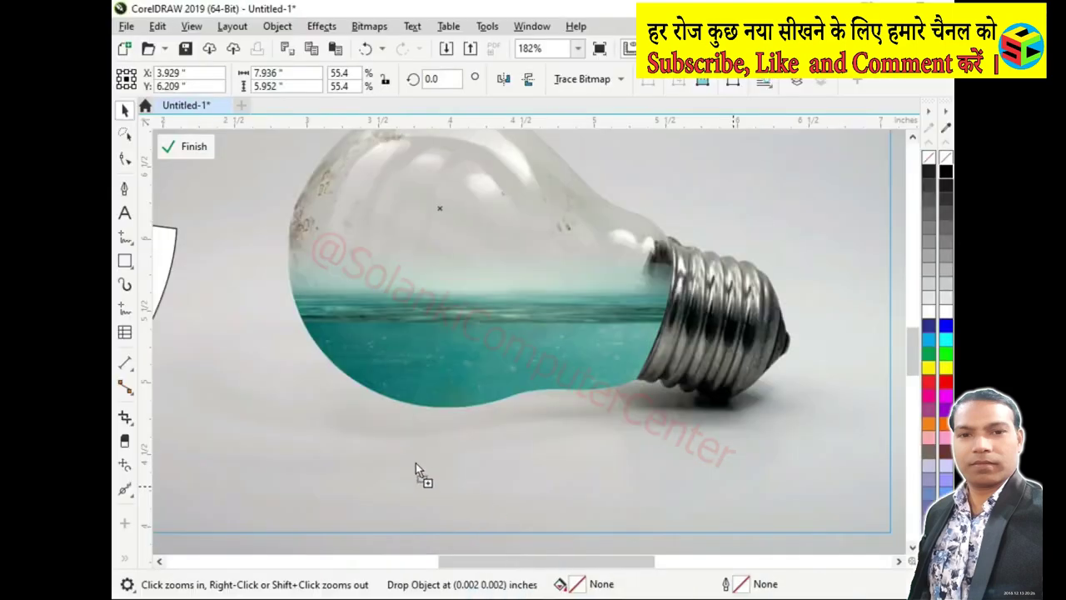
Drop the fish picture beside the bulb and scale it to 32.6%.
{"action": "key", "text": "shift+F4"}
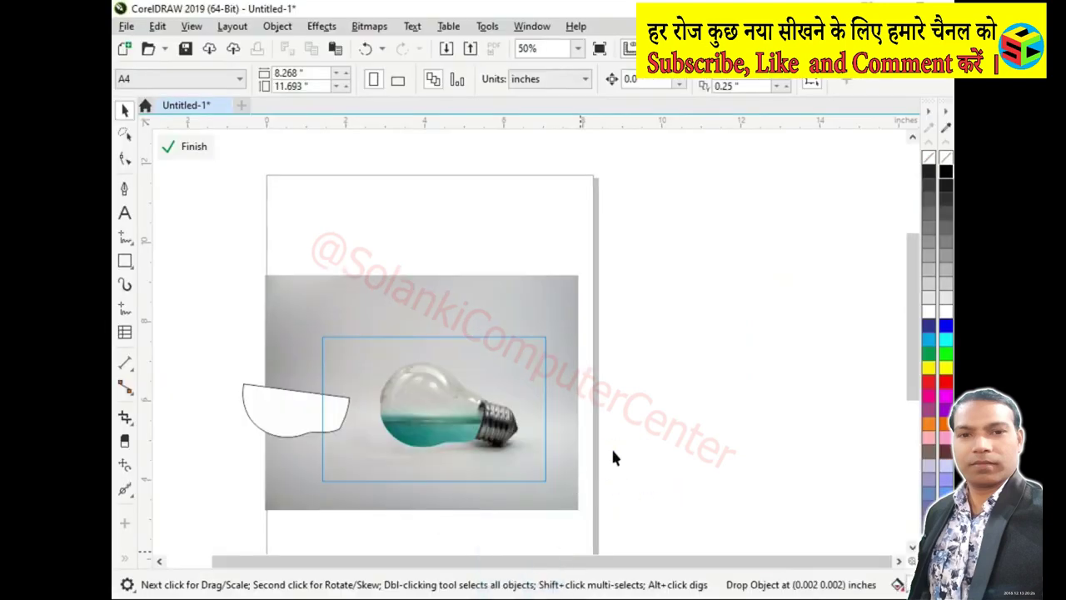
{"action": "left_click_drag", "start_coordinate": [294, 146], "coordinate": [627, 405]}
{"action": "scroll", "coordinate": [642, 345], "scroll_direction": "up", "scroll_amount": 1}
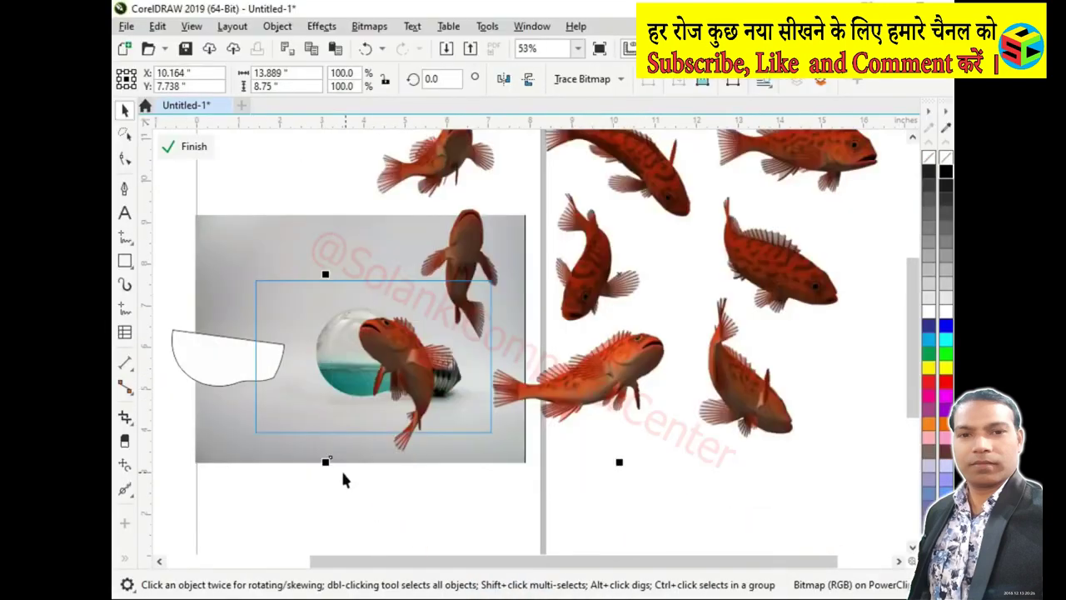
{"action": "left_click_drag", "start_coordinate": [324, 462], "coordinate": [570, 364]}
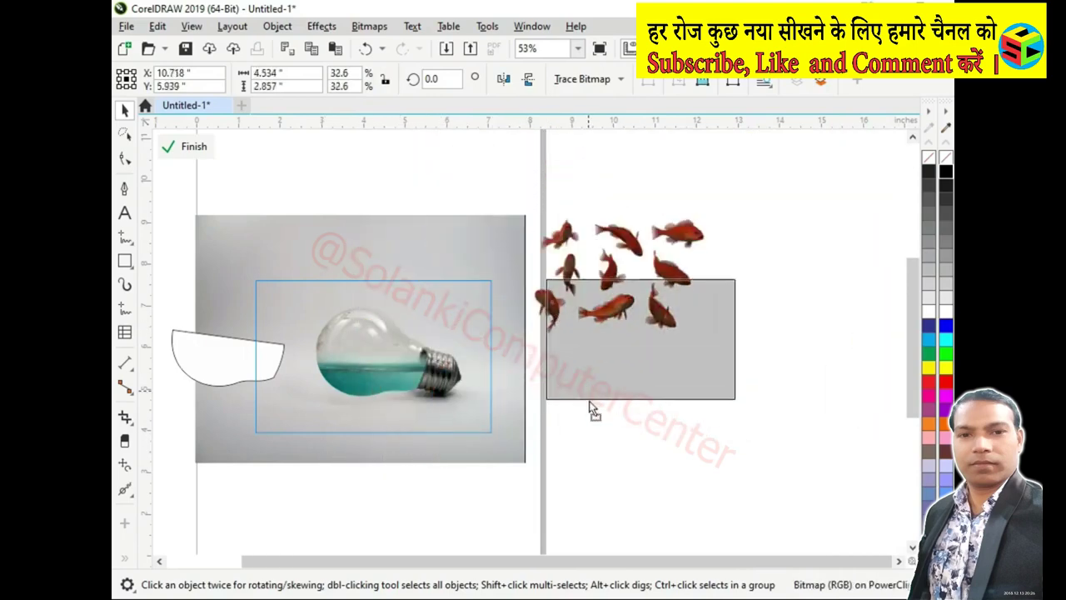
{"action": "left_click", "coordinate": [570, 364]}
{"action": "scroll", "coordinate": [578, 374], "scroll_direction": "up", "scroll_amount": 1}
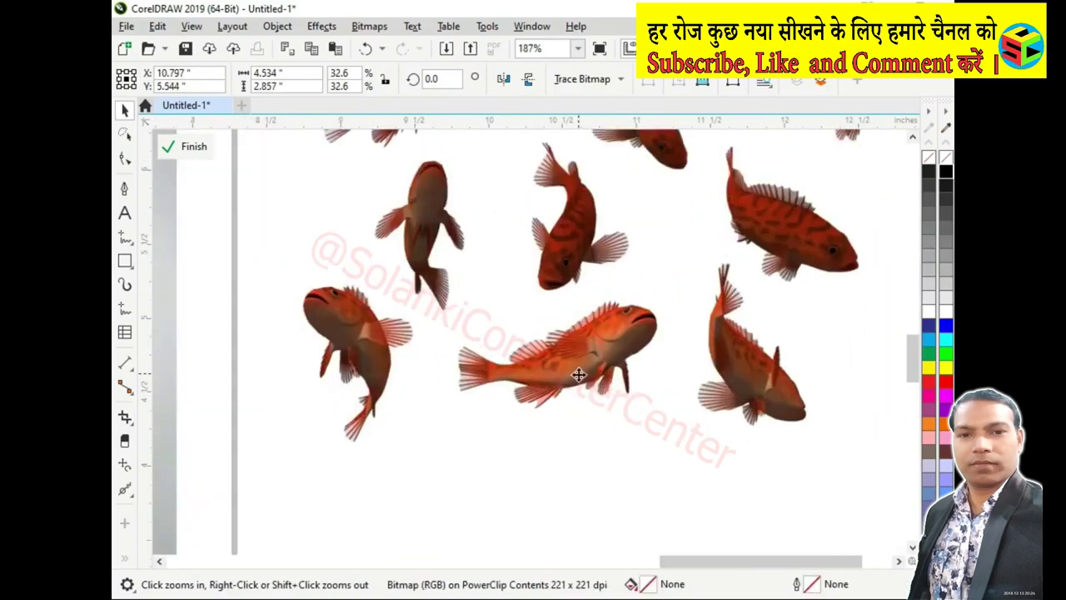
{"action": "scroll", "coordinate": [578, 374], "scroll_direction": "up", "scroll_amount": 1}
{"action": "key", "text": "F4"}
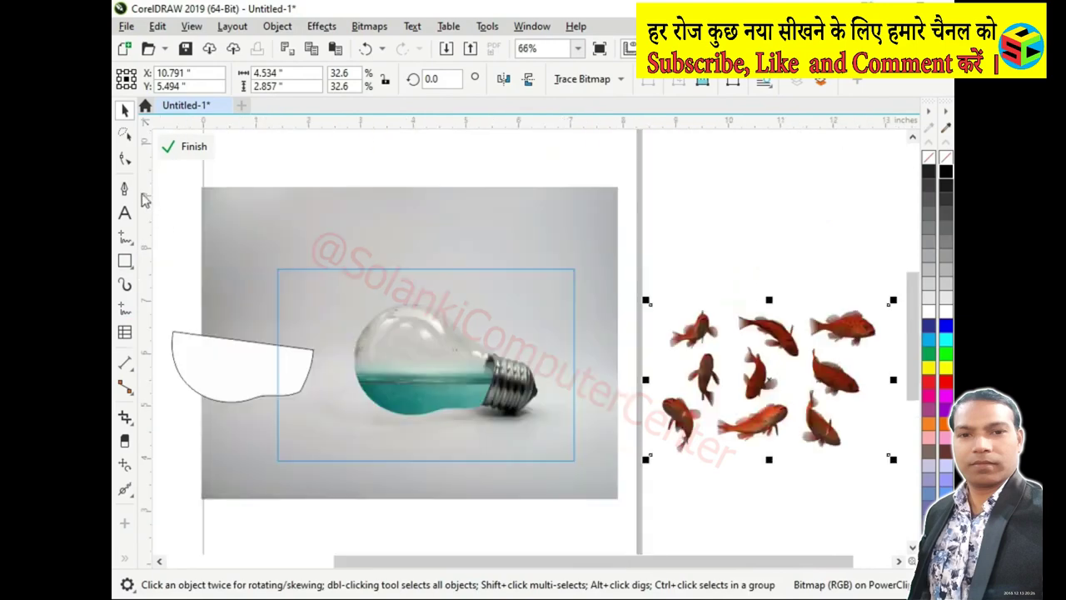
Crop away the top row of fish with the Shape tool.
{"action": "left_click", "coordinate": [125, 158]}
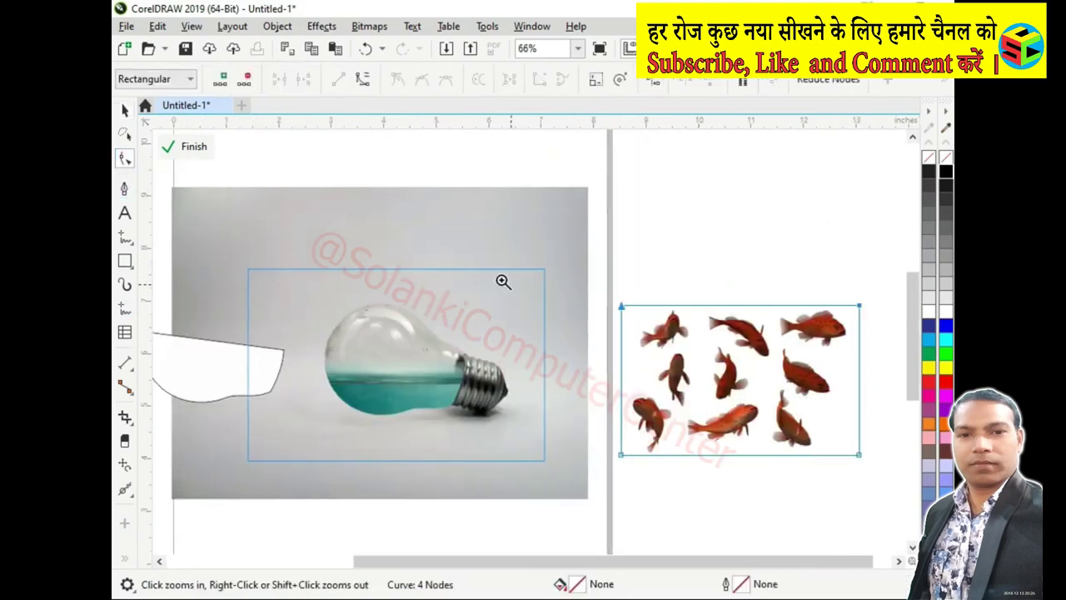
{"action": "scroll", "coordinate": [502, 281], "scroll_direction": "up", "scroll_amount": 1}
{"action": "scroll", "coordinate": [650, 292], "scroll_direction": "up", "scroll_amount": 1}
{"action": "scroll", "coordinate": [797, 302], "scroll_direction": "up", "scroll_amount": 1}
{"action": "left_click_drag", "start_coordinate": [297, 246], "coordinate": [803, 308]}
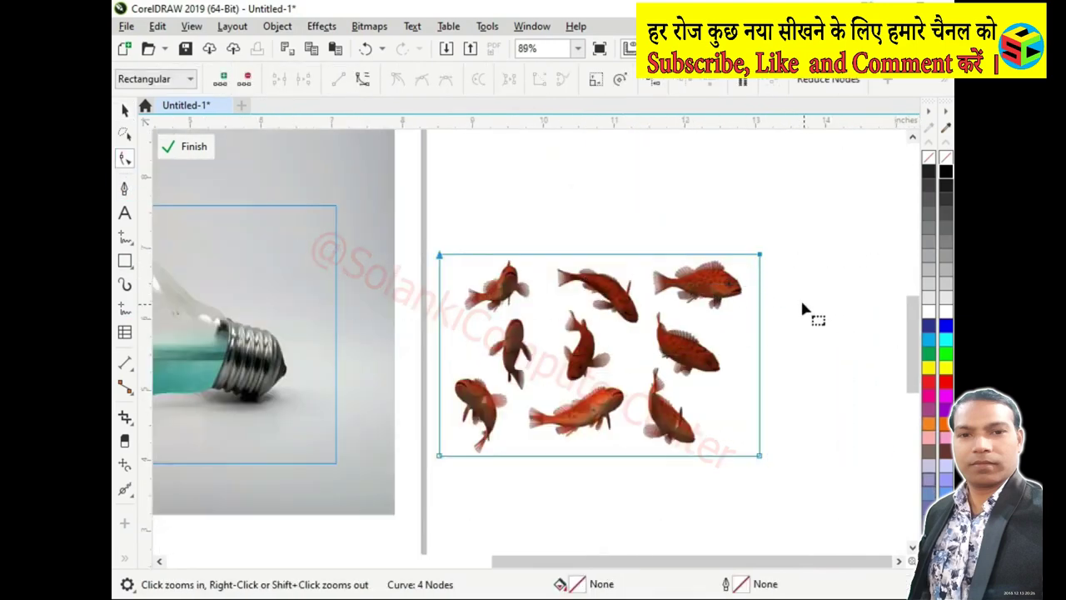
{"action": "left_click_drag", "start_coordinate": [759, 258], "coordinate": [759, 372]}
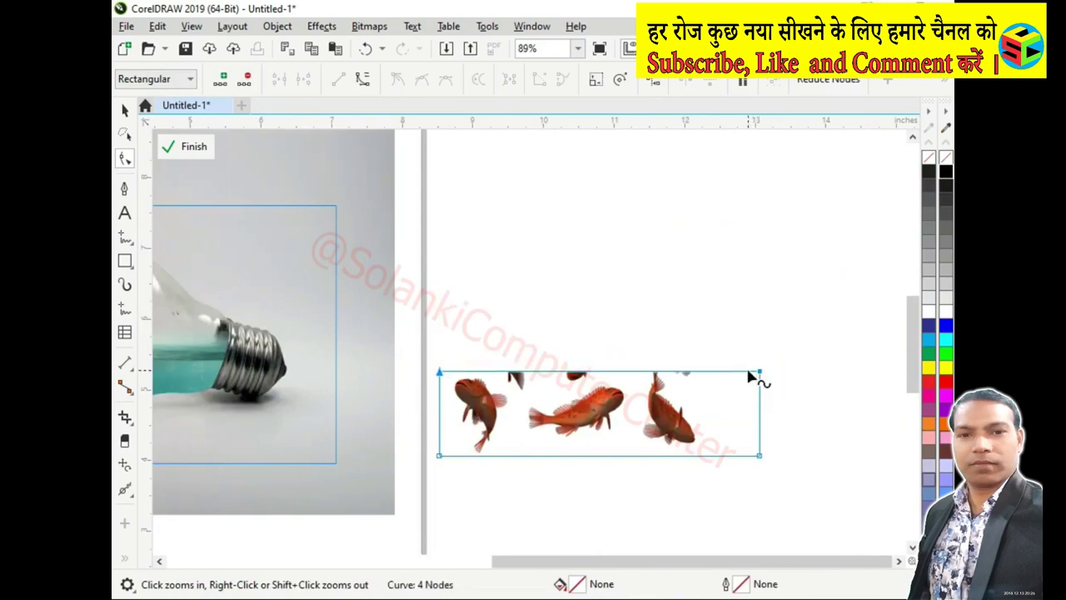
{"action": "left_click", "coordinate": [431, 357]}
{"action": "left_click_drag", "start_coordinate": [683, 225], "coordinate": [572, 423]}
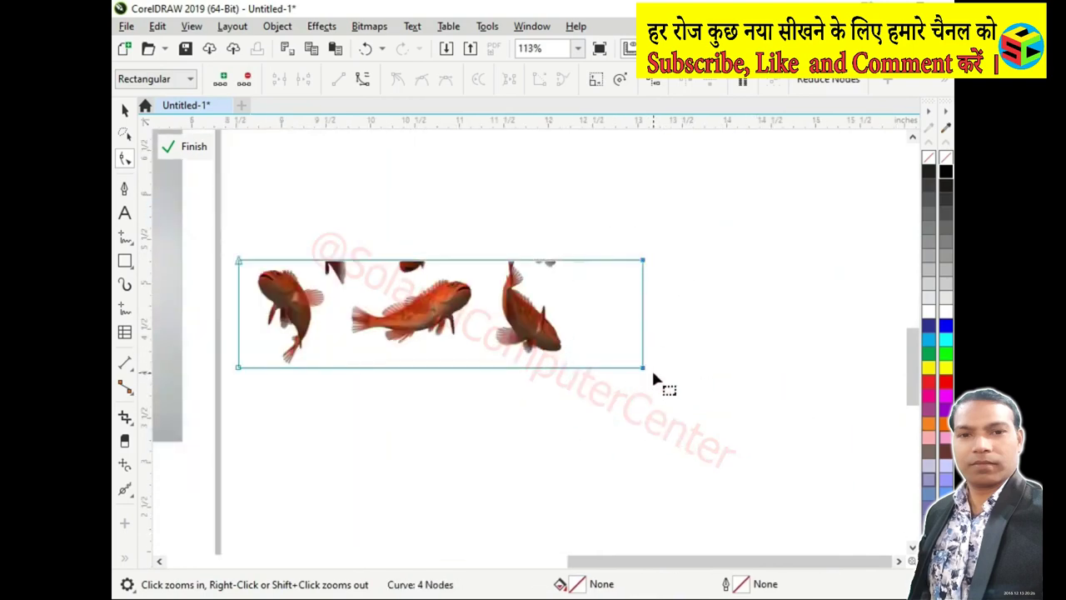
Crop off the right-side fish and stray parts, leaving just two red fish.
{"action": "left_click_drag", "start_coordinate": [653, 375], "coordinate": [476, 386]}
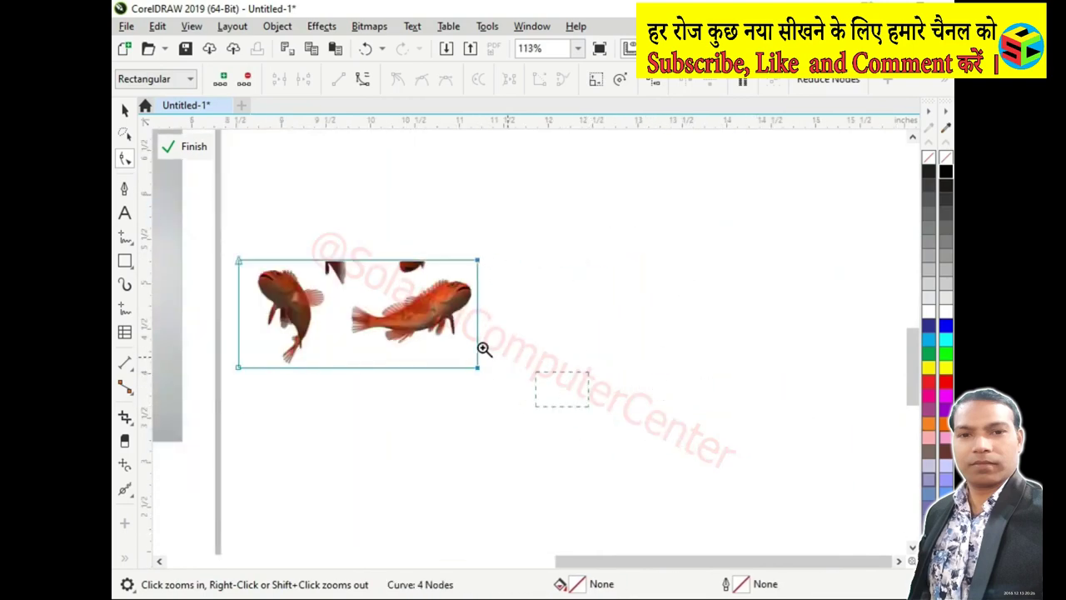
{"action": "left_click", "coordinate": [484, 348]}
{"action": "double_click", "coordinate": [456, 290]}
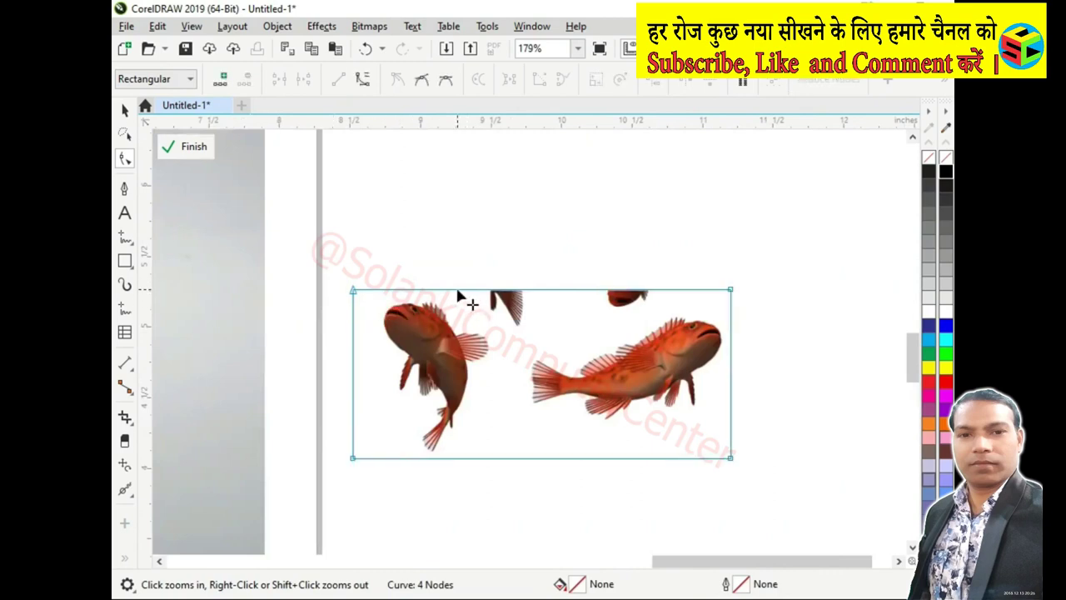
{"action": "double_click", "coordinate": [566, 290]}
{"action": "mouse_move", "coordinate": [566, 290]}
{"action": "left_mouse_down"}
{"action": "mouse_move", "coordinate": [535, 325]}
{"action": "mouse_move", "coordinate": [505, 334]}
{"action": "left_mouse_up"}
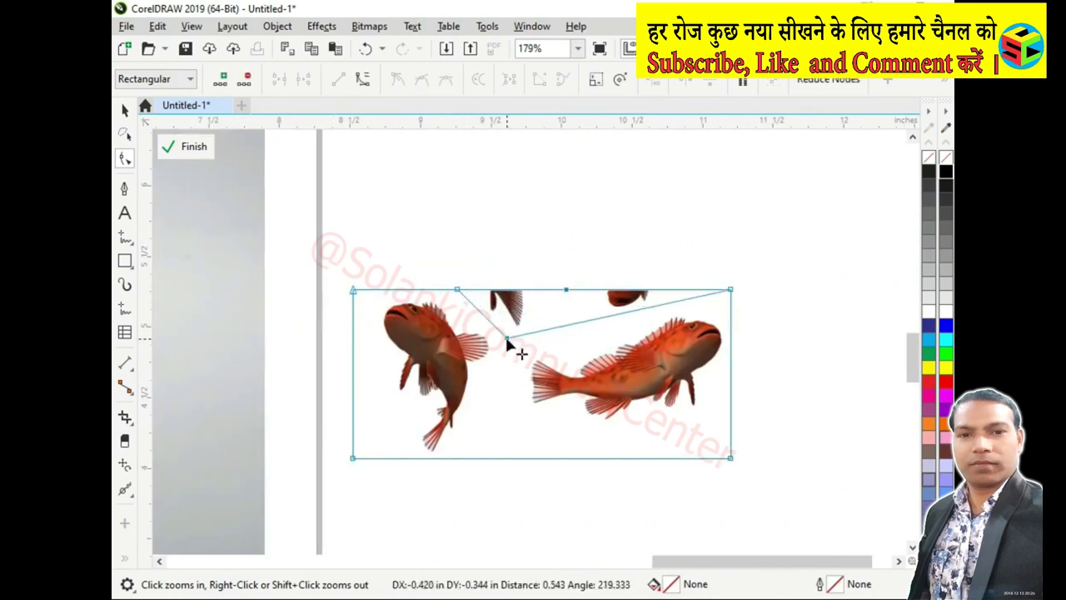
{"action": "key", "text": "space"}
{"action": "key", "text": "F4"}
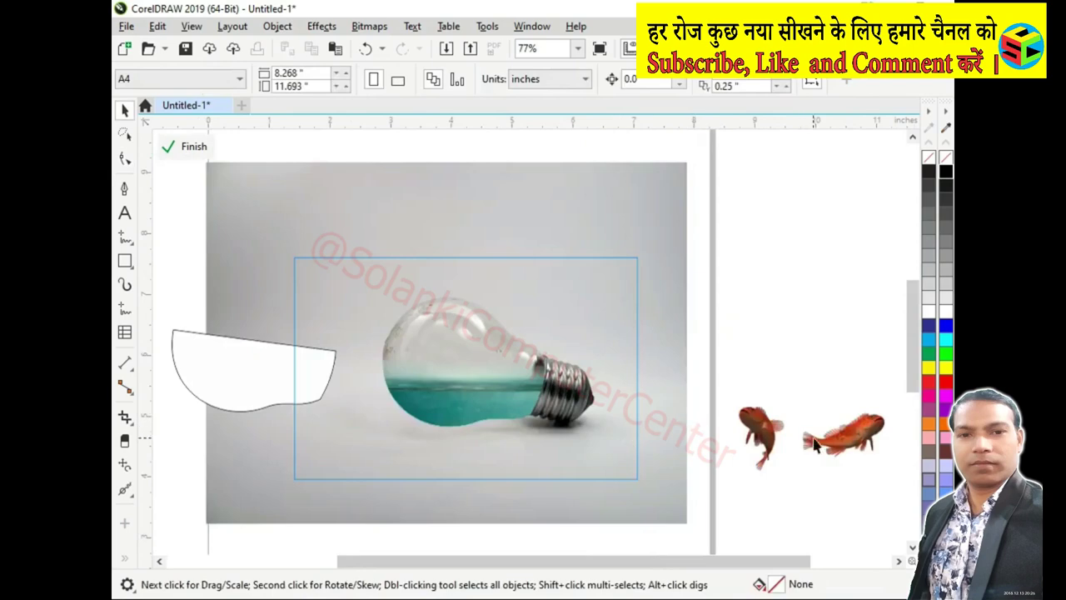
Place the fish in the bulb's water at 25.4%, tilted, then move the white shape over.
{"action": "left_click_drag", "start_coordinate": [815, 446], "coordinate": [511, 396]}
{"action": "key", "text": "z"}
{"action": "left_click_drag", "start_coordinate": [369, 317], "coordinate": [631, 470]}
{"action": "key", "text": "space"}
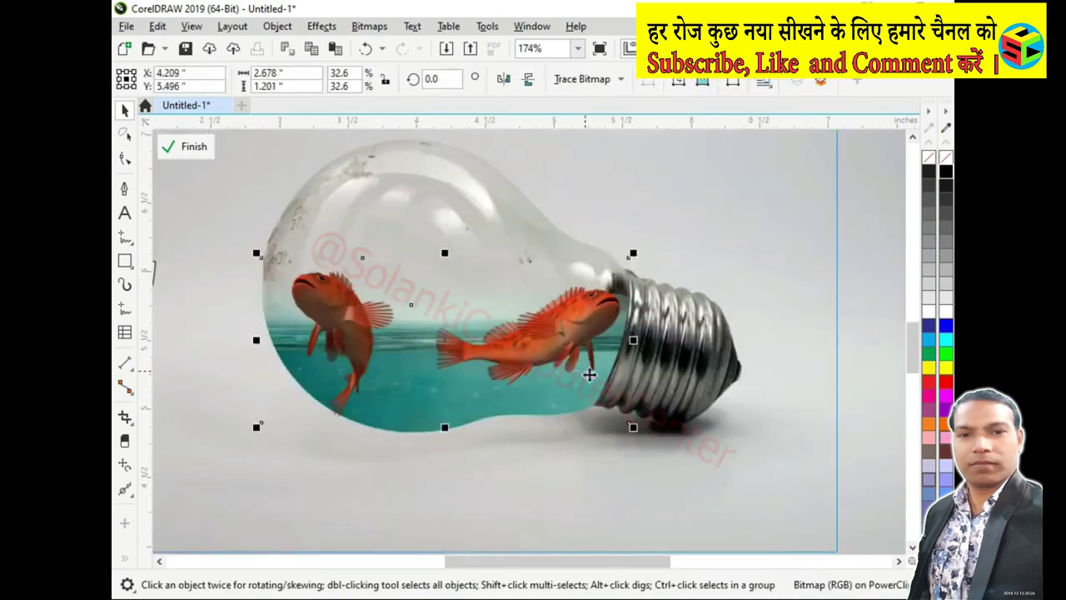
{"action": "mouse_move", "coordinate": [633, 428]}
{"action": "left_mouse_down"}
{"action": "mouse_move", "coordinate": [590, 425]}
{"action": "mouse_move", "coordinate": [585, 453]}
{"action": "mouse_move", "coordinate": [605, 462]}
{"action": "left_mouse_up"}
{"action": "left_click", "coordinate": [537, 341]}
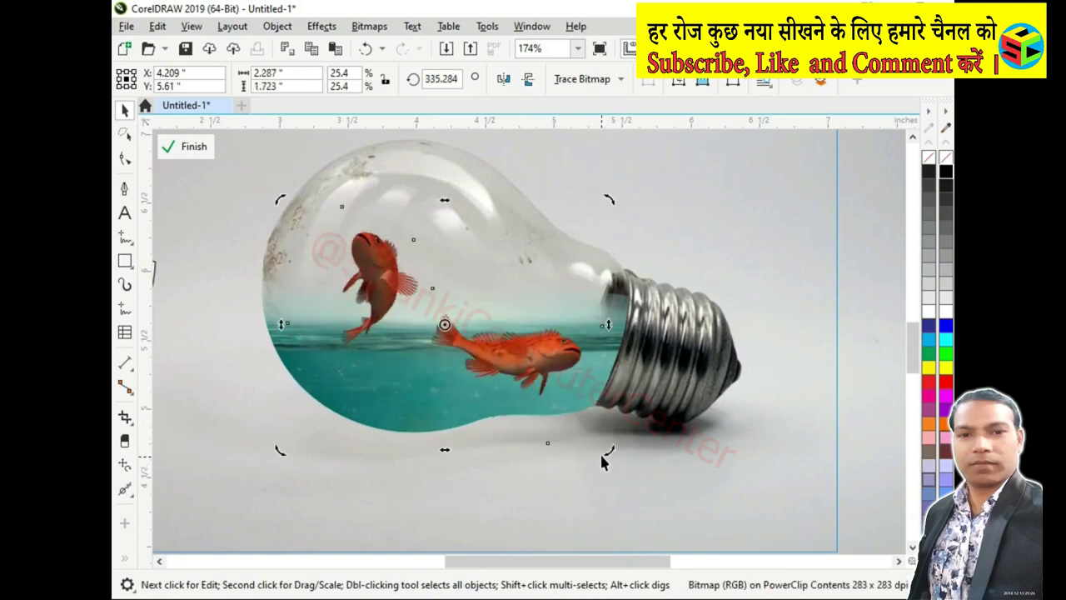
{"action": "left_click_drag", "start_coordinate": [550, 360], "coordinate": [560, 379]}
{"action": "scroll", "coordinate": [560, 380], "scroll_direction": "down", "scroll_amount": 3}
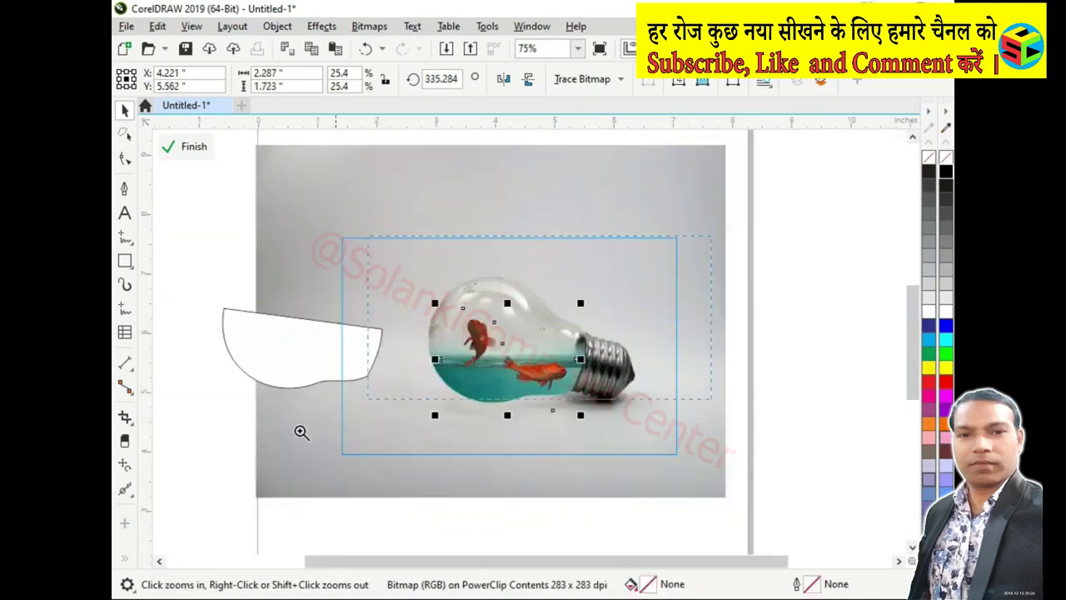
{"action": "scroll", "coordinate": [346, 333], "scroll_direction": "up", "scroll_amount": 1}
{"action": "mouse_move", "coordinate": [349, 341]}
{"action": "left_mouse_down"}
{"action": "mouse_move", "coordinate": [409, 359]}
{"action": "mouse_move", "coordinate": [605, 374]}
{"action": "mouse_move", "coordinate": [614, 338]}
{"action": "left_mouse_up"}
Remove the outline from the white water shape inside the bulb.
{"action": "key", "text": "shift+F2"}
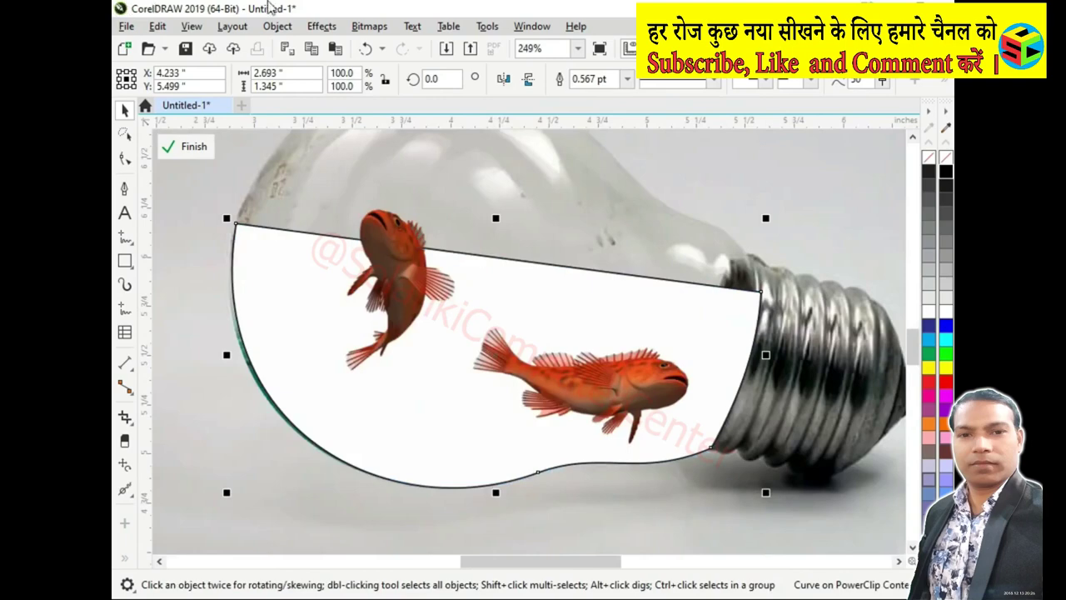
{"action": "right_click", "coordinate": [930, 157]}
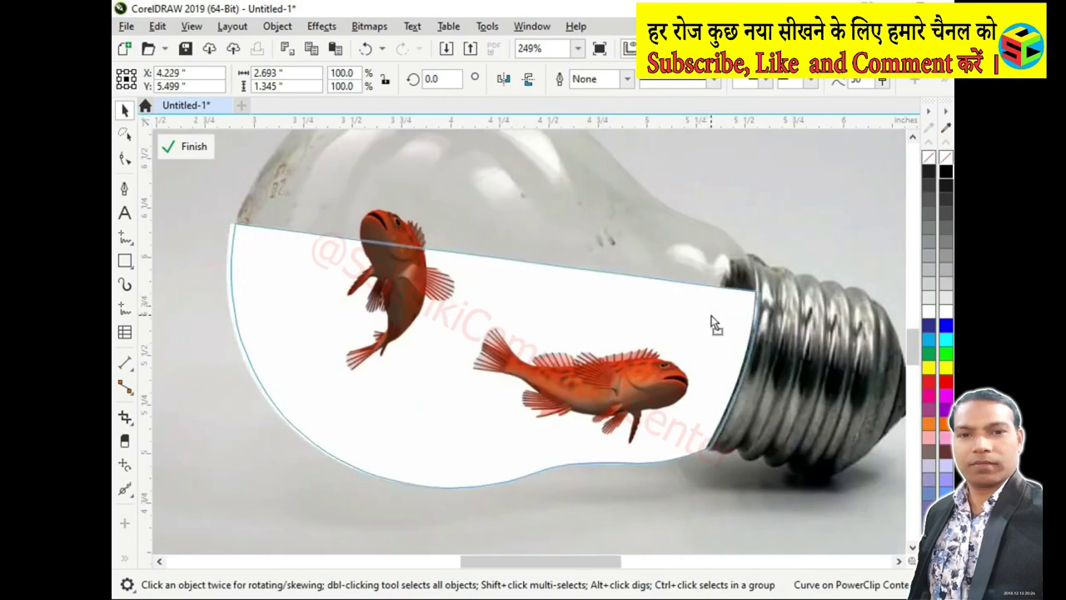
{"action": "left_click", "coordinate": [448, 422]}
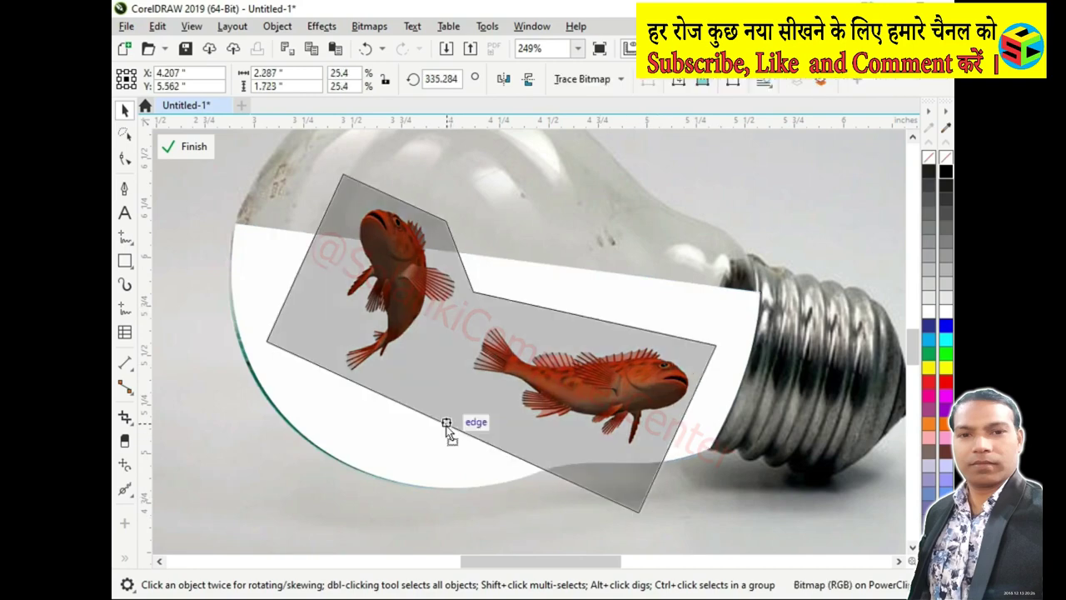
{"action": "left_click", "coordinate": [409, 468]}
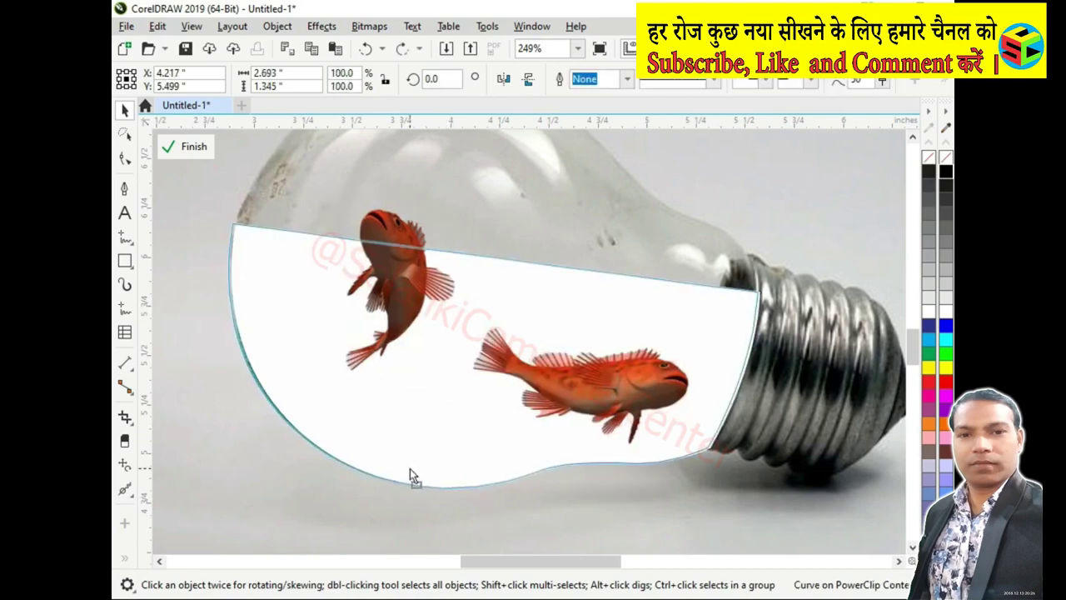
Check the white shape's nodes, then drag the water-drops PNG onto the page over the bulb.
{"action": "key", "text": "F10"}
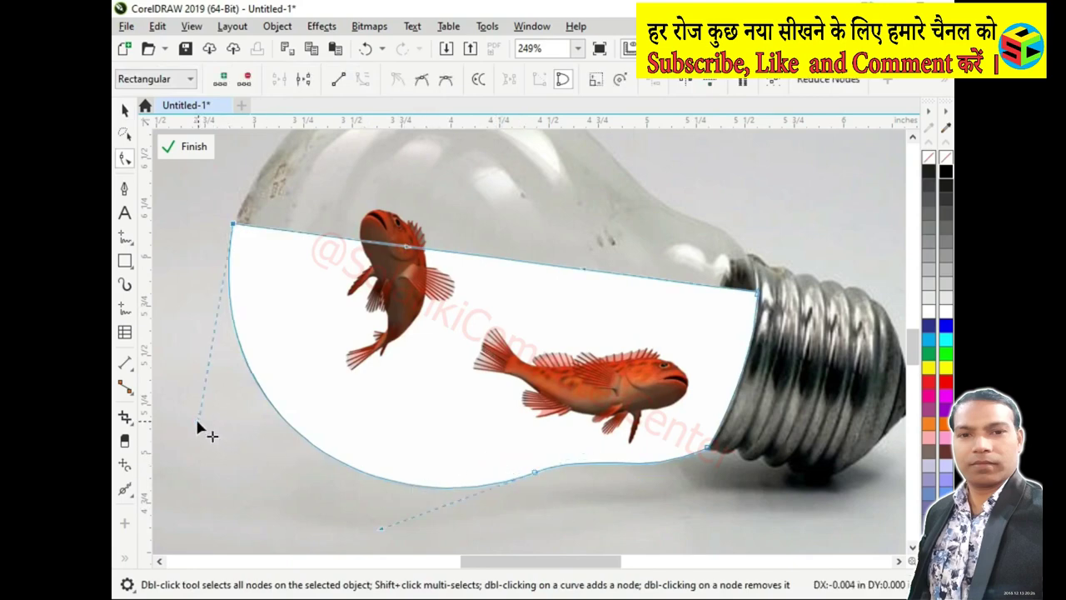
{"action": "key", "text": "space"}
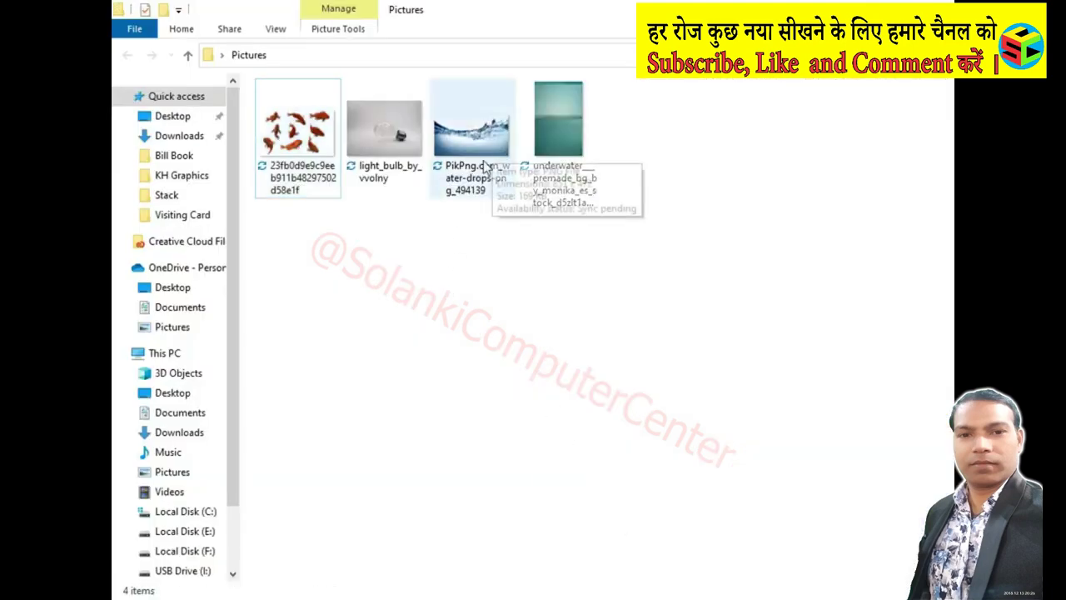
{"action": "mouse_move", "coordinate": [497, 152]}
{"action": "left_mouse_down"}
{"action": "mouse_move", "coordinate": [514, 406]}
{"action": "mouse_move", "coordinate": [758, 431]}
{"action": "left_mouse_up"}
Shrink the water-splash picture to about a quarter size and move it over the bulb.
{"action": "scroll", "coordinate": [758, 430], "scroll_direction": "down", "scroll_amount": 2}
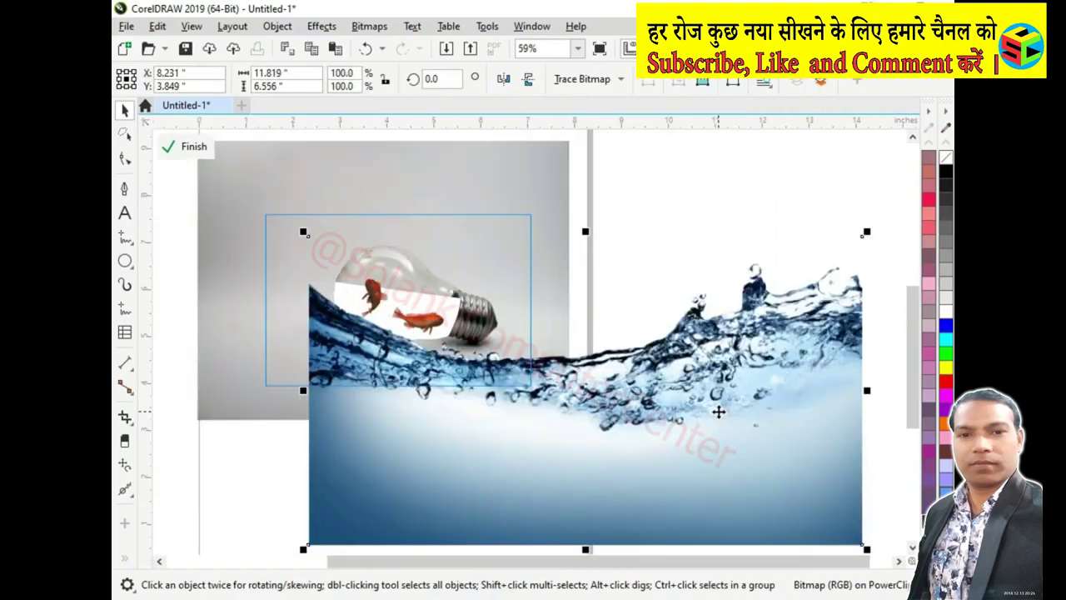
{"action": "left_click_drag", "start_coordinate": [799, 286], "coordinate": [697, 238]}
{"action": "left_click_drag", "start_coordinate": [775, 187], "coordinate": [750, 232]}
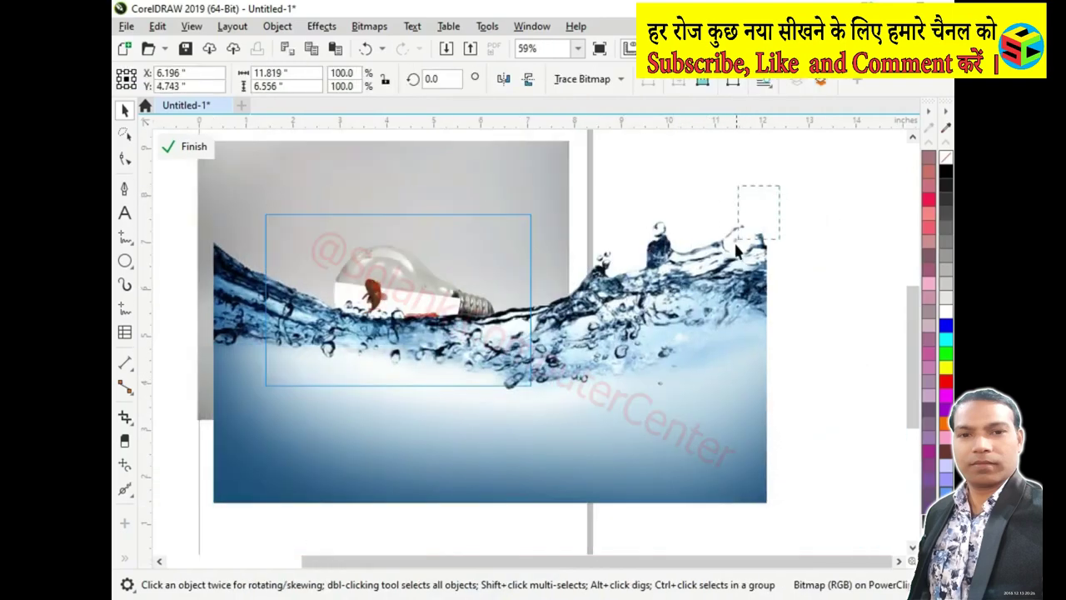
{"action": "left_click_drag", "start_coordinate": [772, 194], "coordinate": [559, 305]}
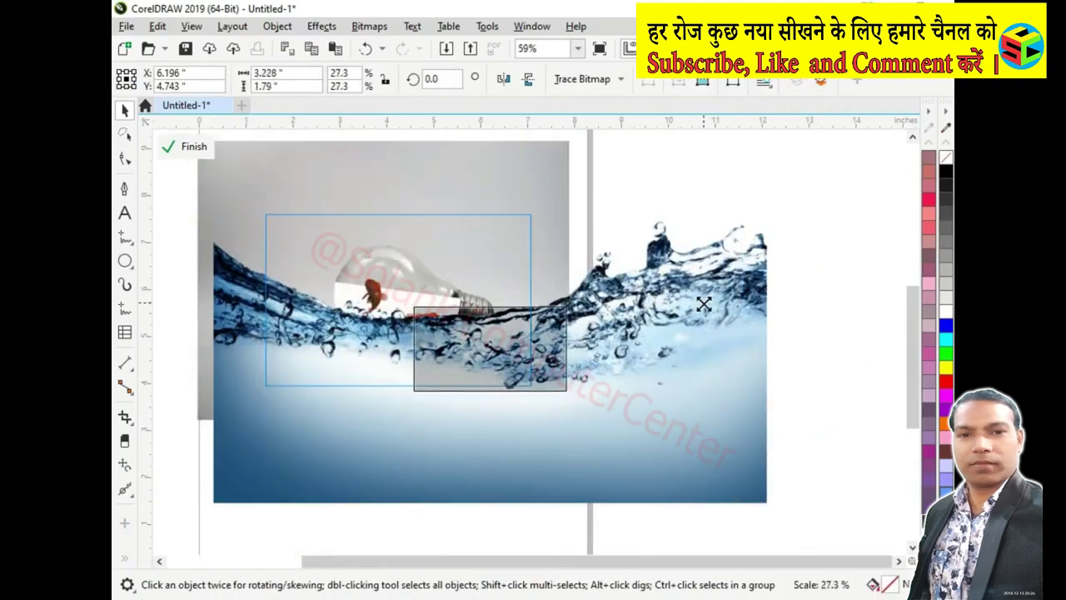
{"action": "left_click_drag", "start_coordinate": [512, 336], "coordinate": [439, 306]}
Zoom in and fine-tune the water image's position and size over the bulb's lower glass.
{"action": "key", "text": "z"}
{"action": "left_click", "coordinate": [338, 278]}
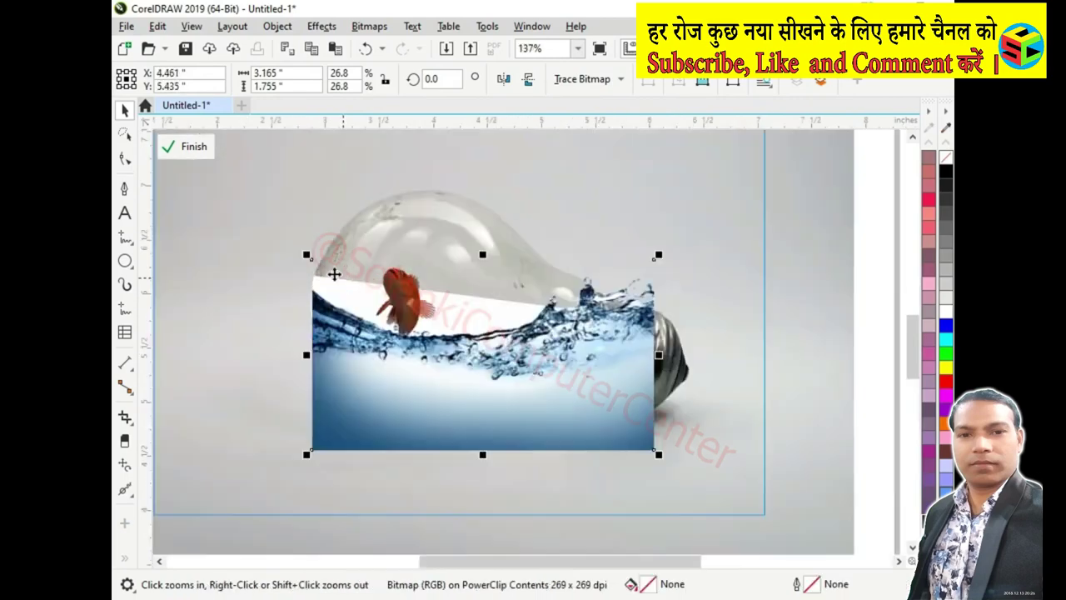
{"action": "left_click", "coordinate": [604, 428]}
{"action": "key", "text": "space"}
{"action": "mouse_move", "coordinate": [649, 407]}
{"action": "left_mouse_down"}
{"action": "mouse_move", "coordinate": [660, 380]}
{"action": "mouse_move", "coordinate": [676, 389]}
{"action": "left_mouse_up"}
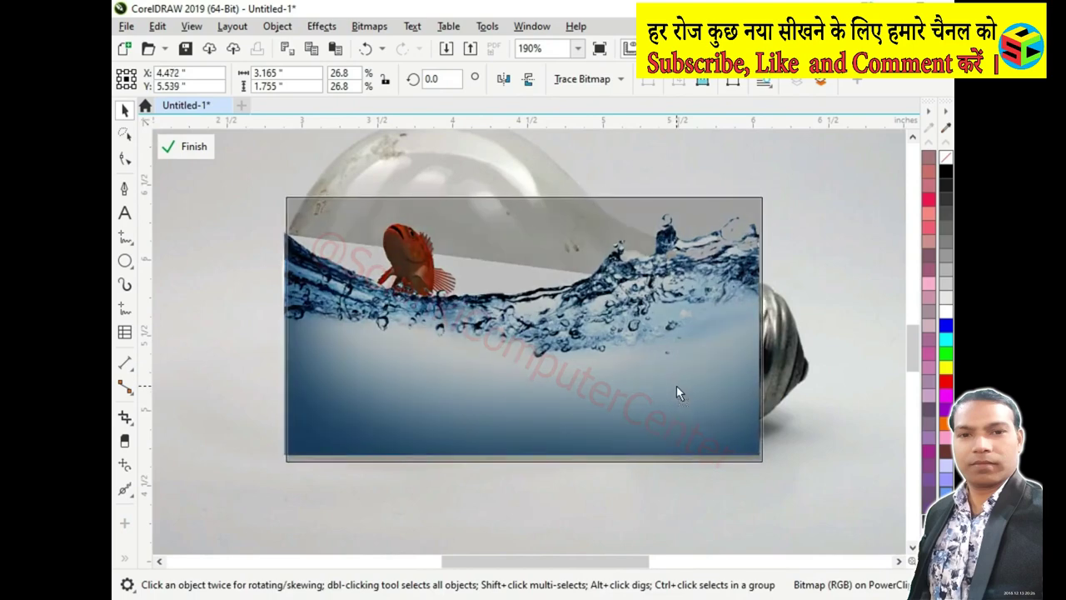
{"action": "left_click_drag", "start_coordinate": [766, 470], "coordinate": [751, 465]}
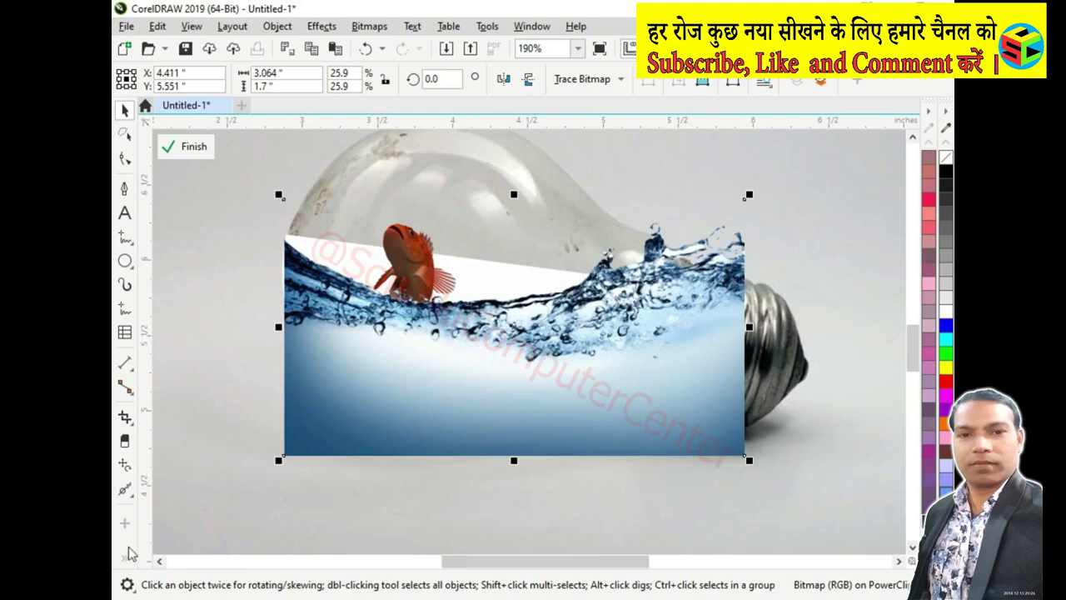
{"action": "left_click", "coordinate": [125, 558]}
{"action": "left_click", "coordinate": [151, 398]}
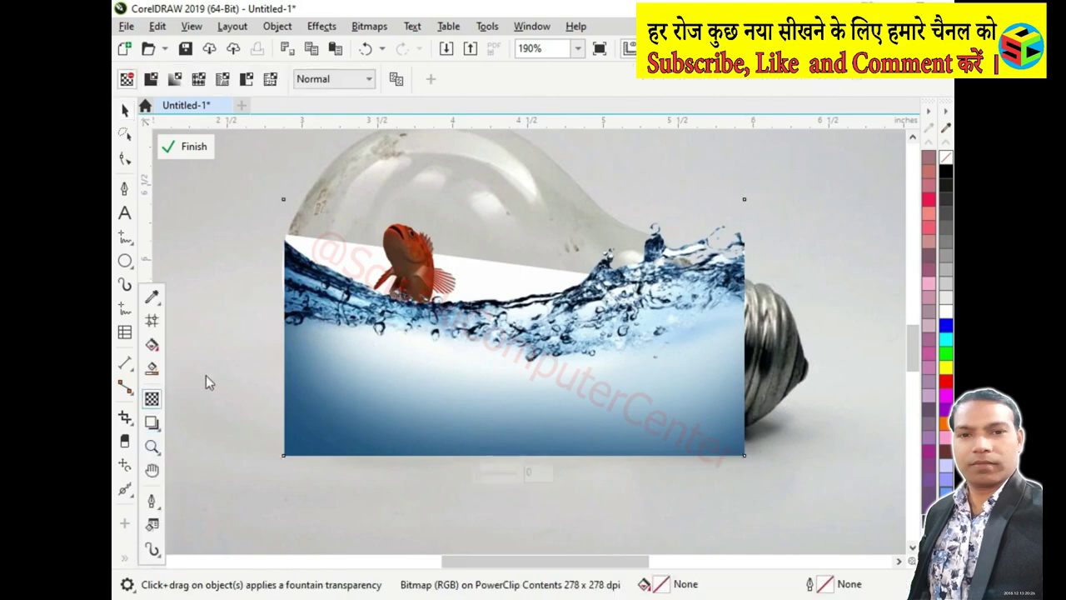
Make the water image 50% transparent and nudge it into place over the glass.
{"action": "left_click", "coordinate": [151, 79]}
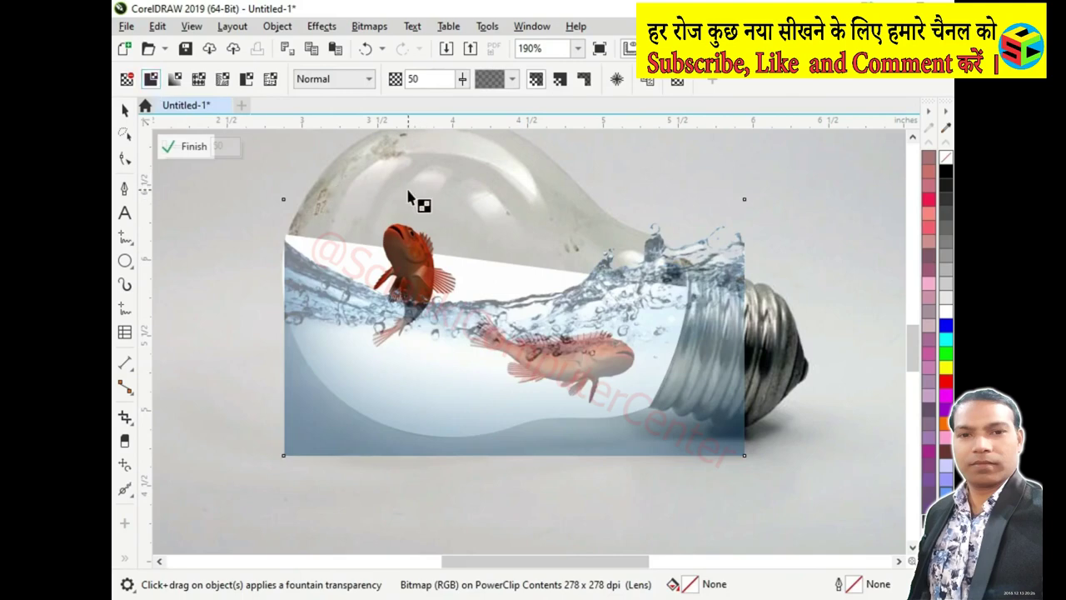
{"action": "key", "text": "space"}
{"action": "left_click_drag", "start_coordinate": [500, 365], "coordinate": [496, 364]}
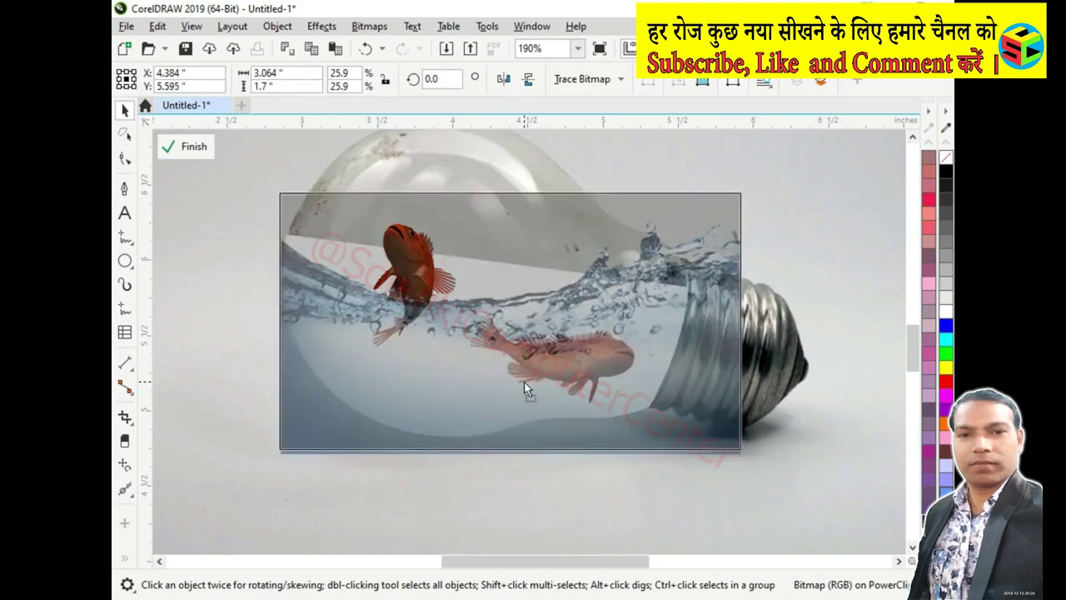
{"action": "left_click_drag", "start_coordinate": [524, 386], "coordinate": [527, 386]}
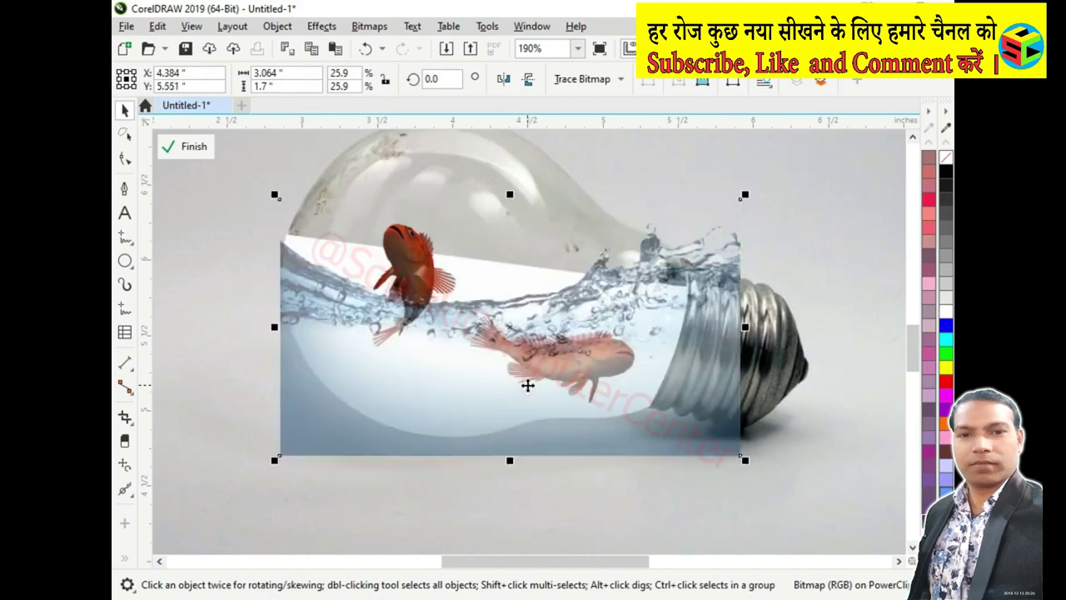
{"action": "left_click_drag", "start_coordinate": [528, 385], "coordinate": [532, 386]}
{"action": "left_click_drag", "start_coordinate": [419, 363], "coordinate": [436, 364]}
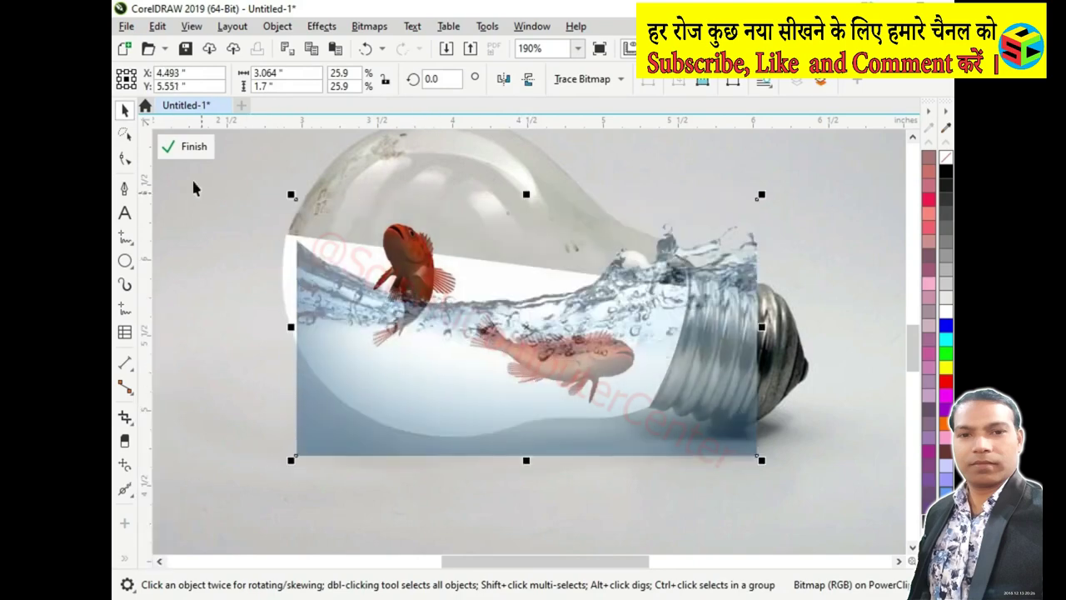
{"action": "left_click", "coordinate": [293, 349]}
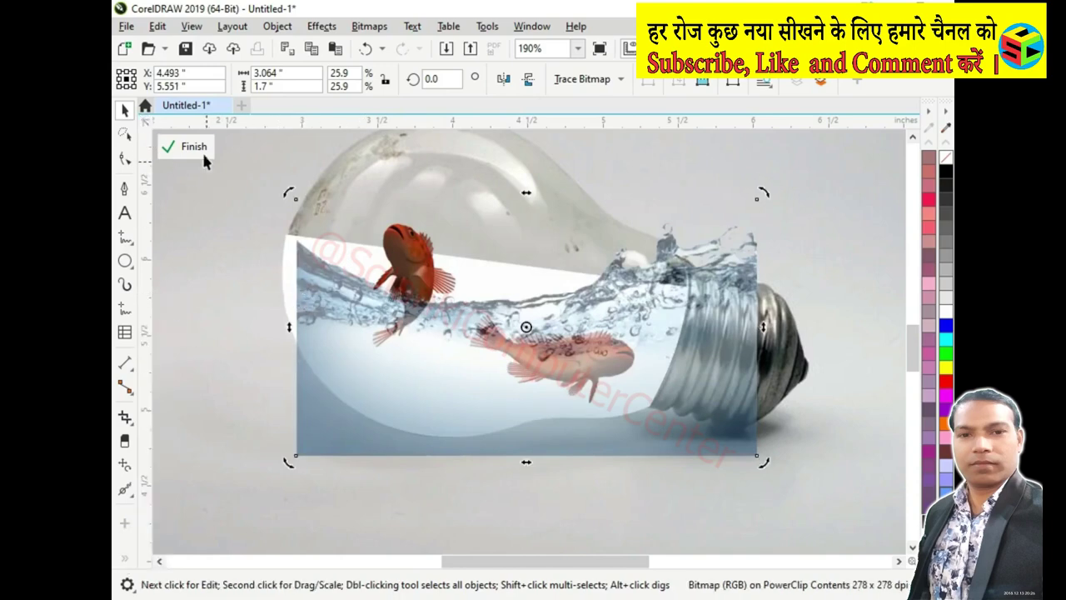
{"action": "left_click", "coordinate": [336, 420]}
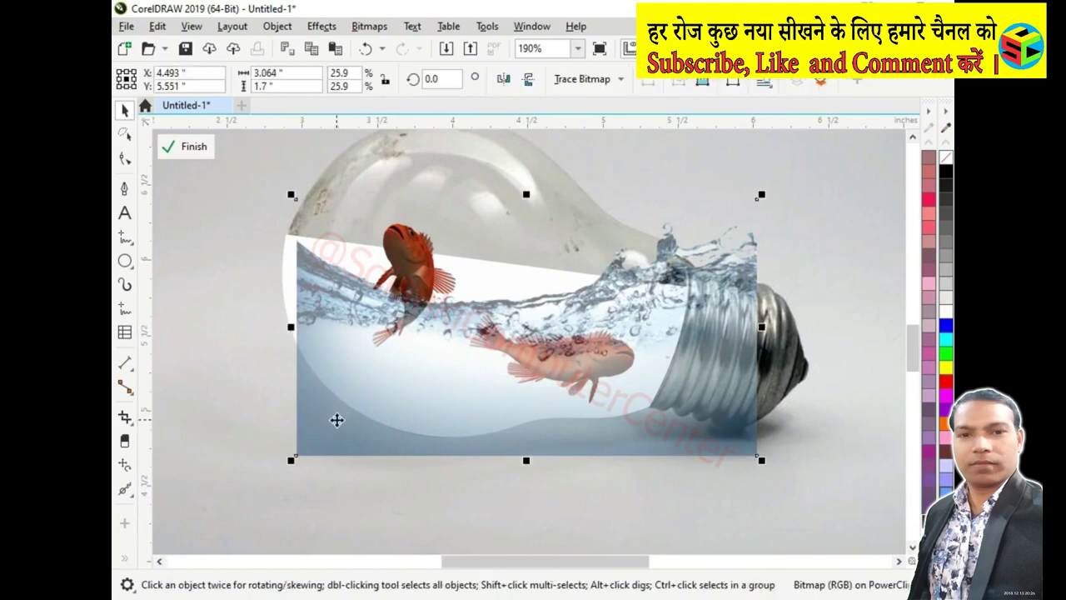
Remove the water image's transparency, nudge it slightly left, and finish the PowerClip edit.
{"action": "left_click", "coordinate": [128, 559]}
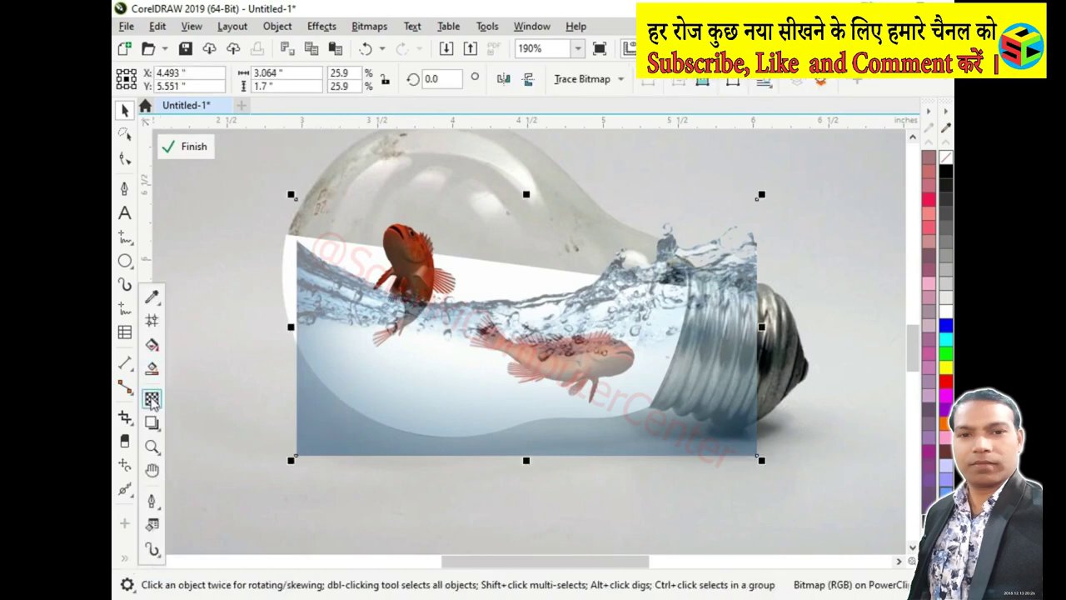
{"action": "left_click", "coordinate": [151, 401]}
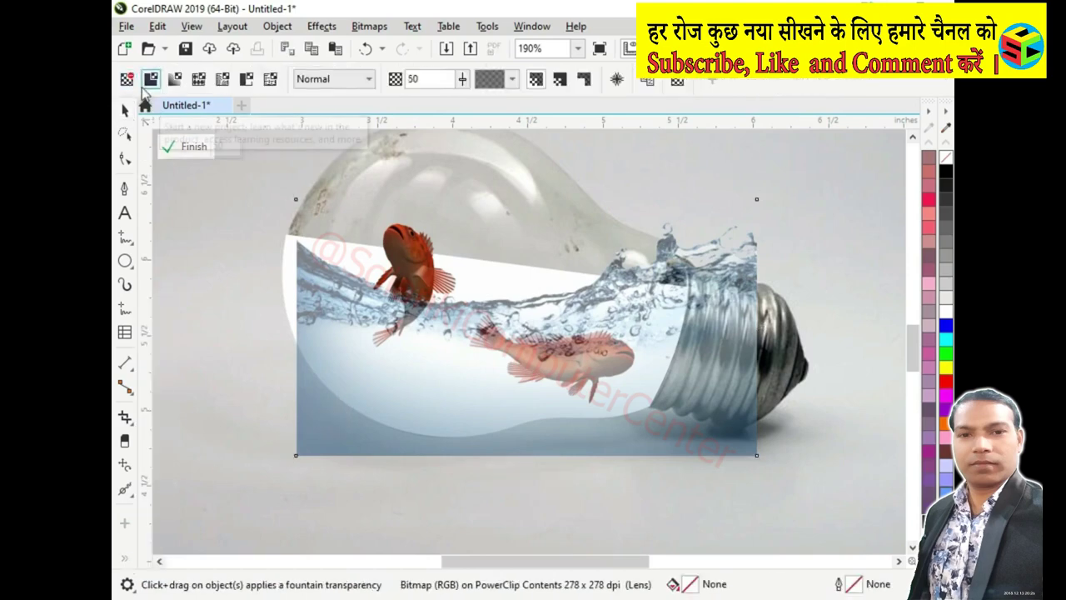
{"action": "left_click", "coordinate": [127, 78]}
{"action": "key", "text": "space"}
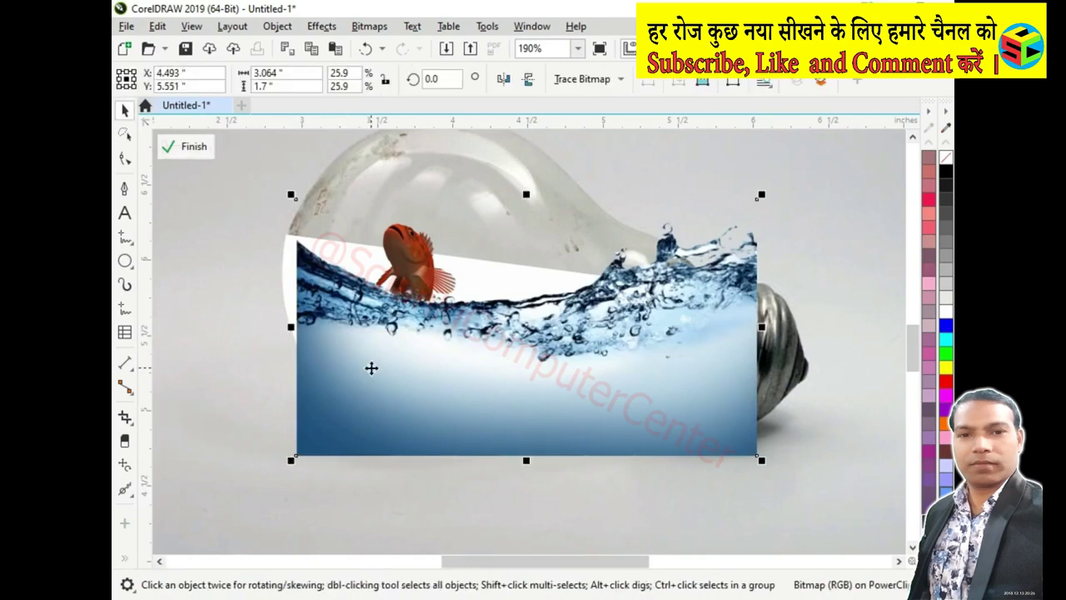
{"action": "left_click_drag", "start_coordinate": [370, 369], "coordinate": [364, 364]}
{"action": "right_click", "coordinate": [366, 367]}
{"action": "key", "text": "Escape"}
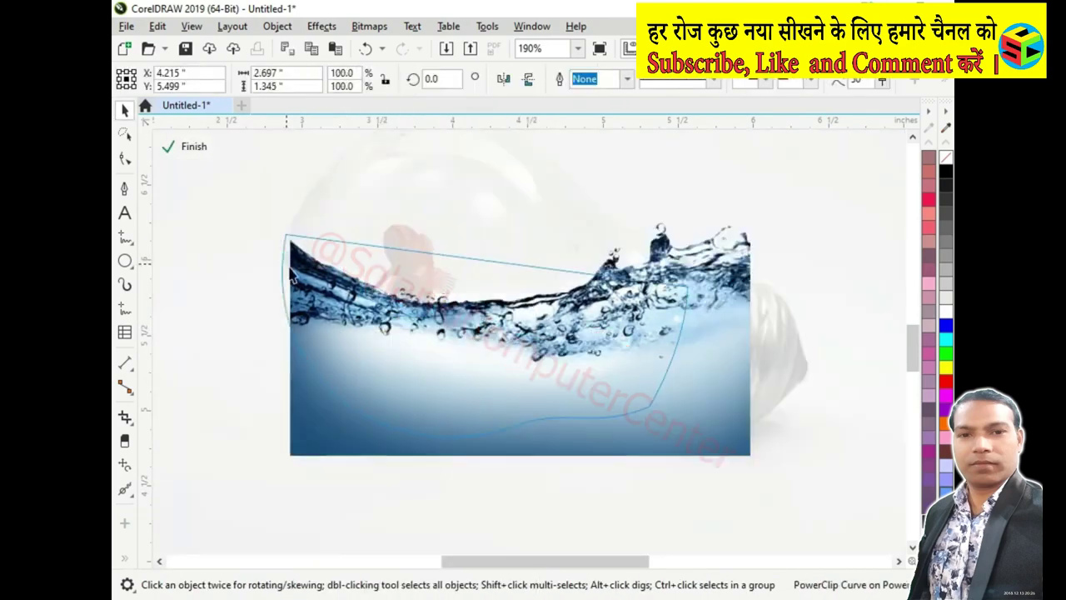
{"action": "left_click_drag", "start_coordinate": [388, 333], "coordinate": [385, 327]}
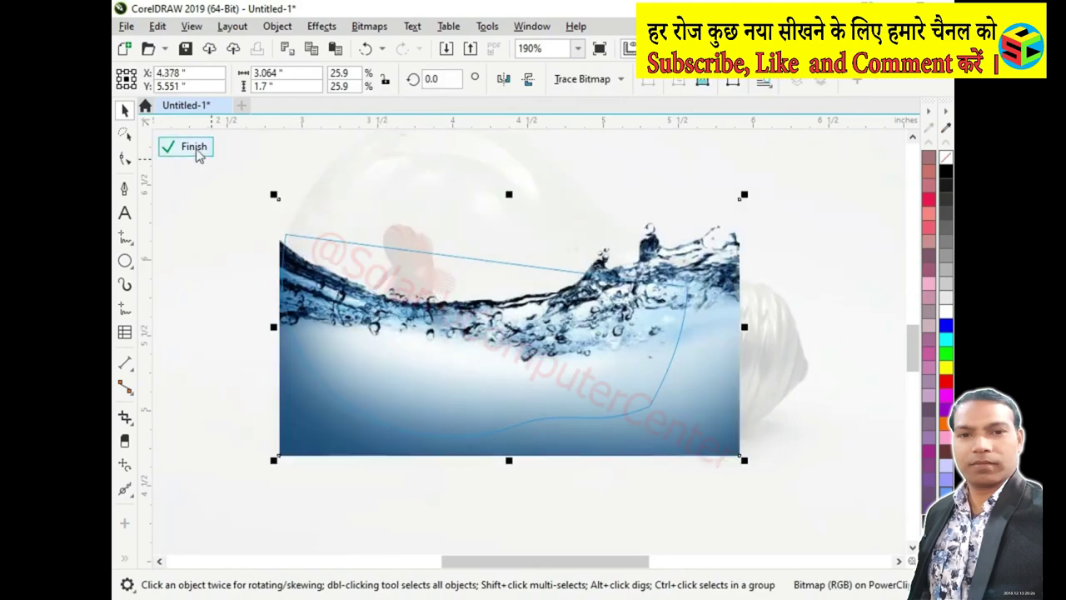
{"action": "left_click", "coordinate": [190, 145]}
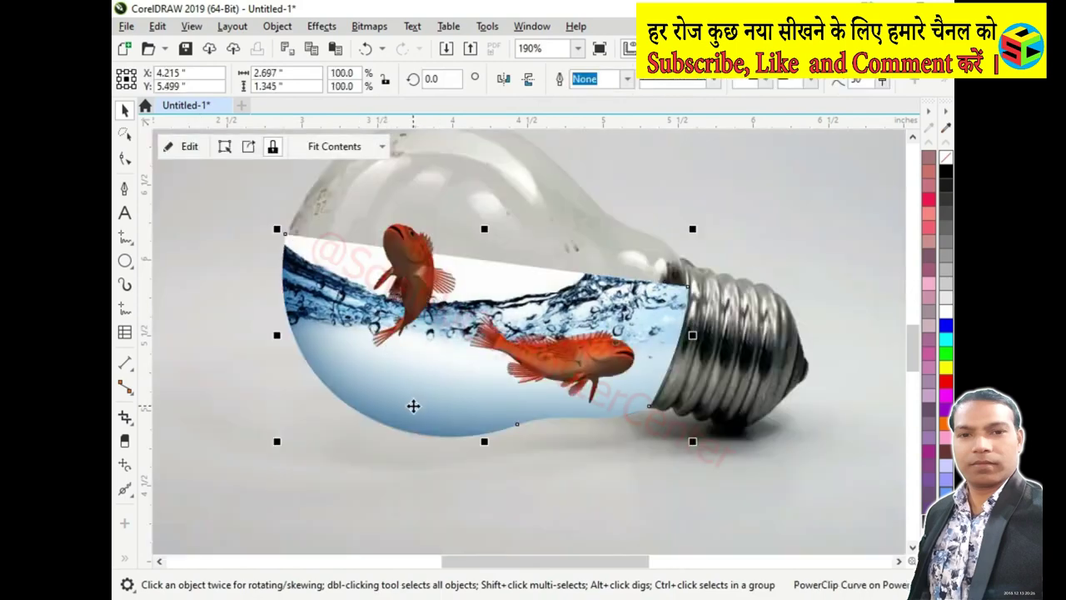
Set a merge mode on the water image, remove the bulb's white fill, and re-edit the PowerClip.
{"action": "double_click", "coordinate": [413, 406]}
{"action": "left_click", "coordinate": [413, 406]}
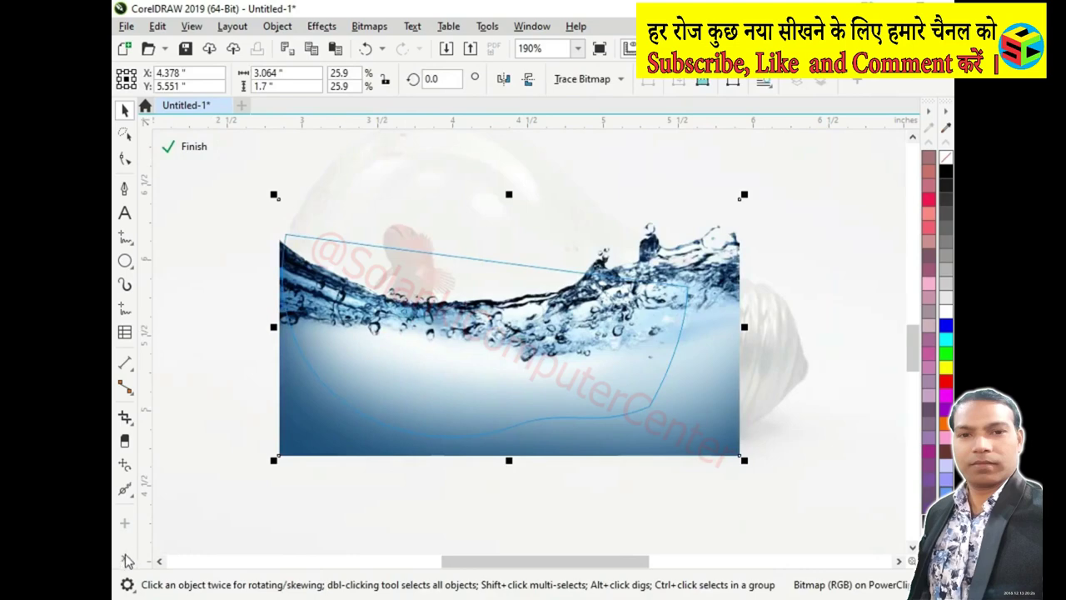
{"action": "left_click", "coordinate": [126, 560]}
{"action": "left_click", "coordinate": [151, 400]}
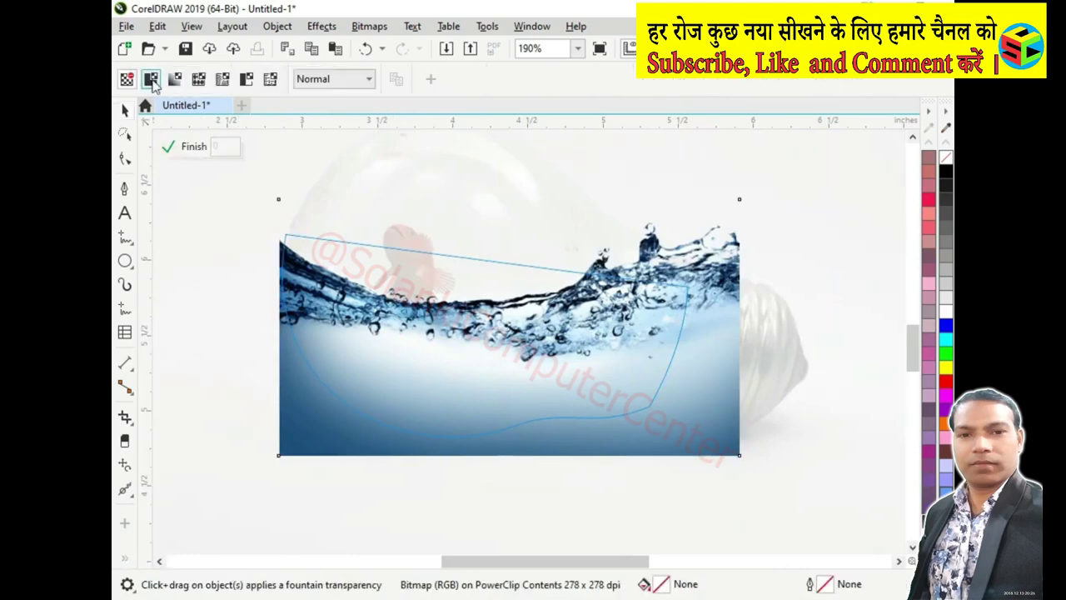
{"action": "left_click", "coordinate": [327, 80]}
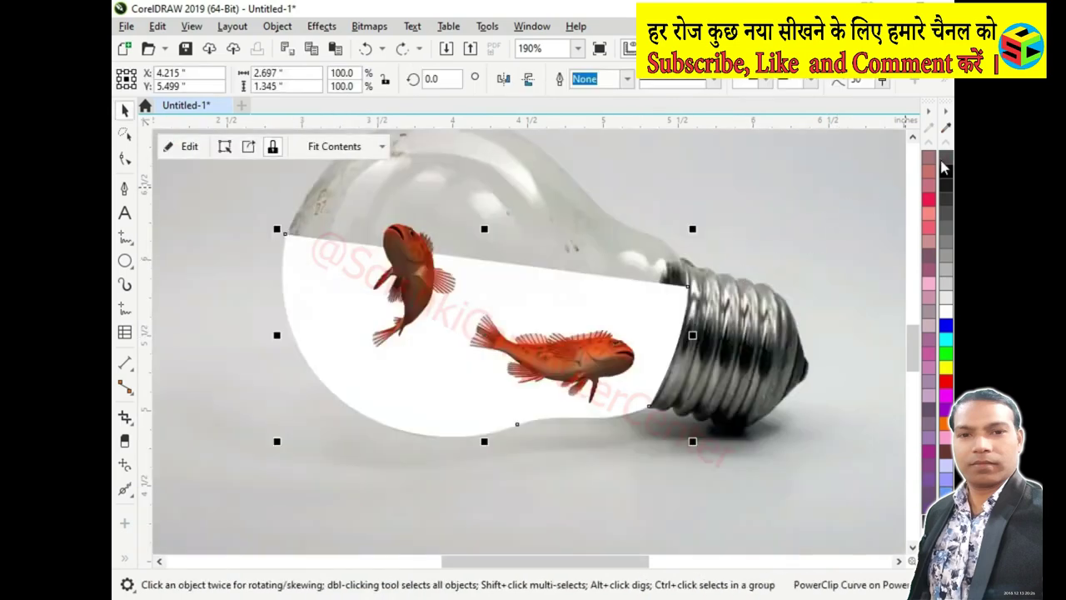
{"action": "left_click", "coordinate": [944, 165]}
{"action": "left_click", "coordinate": [182, 146]}
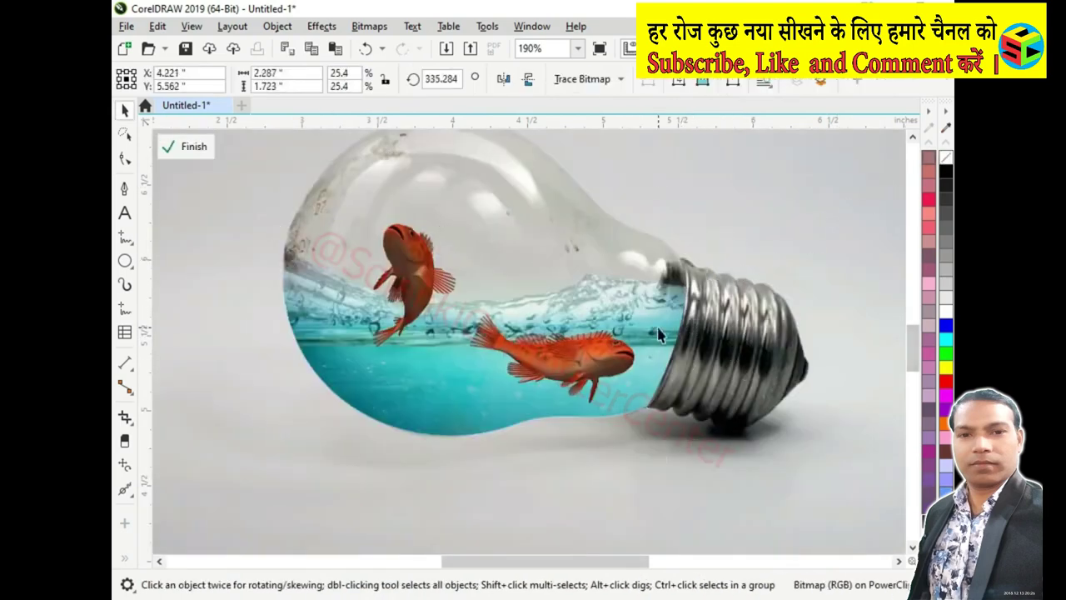
{"action": "scroll", "coordinate": [704, 374], "scroll_direction": "down", "scroll_amount": 3}
Draw a trial ellipse under the bulb, then finish editing the PowerClip contents.
{"action": "left_click_drag", "start_coordinate": [362, 485], "coordinate": [328, 475]}
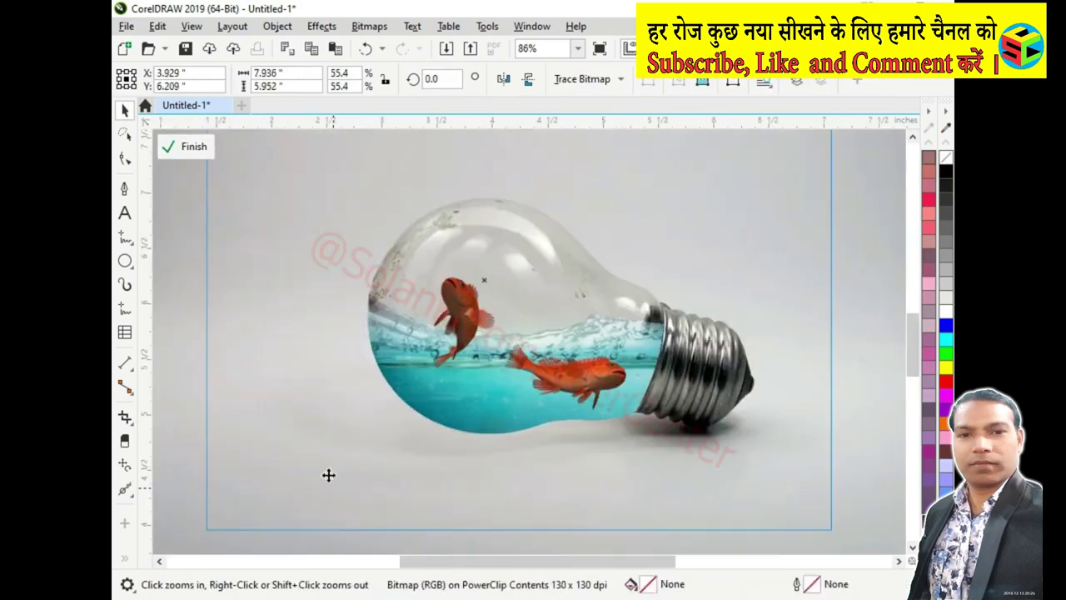
{"action": "left_click", "coordinate": [125, 261]}
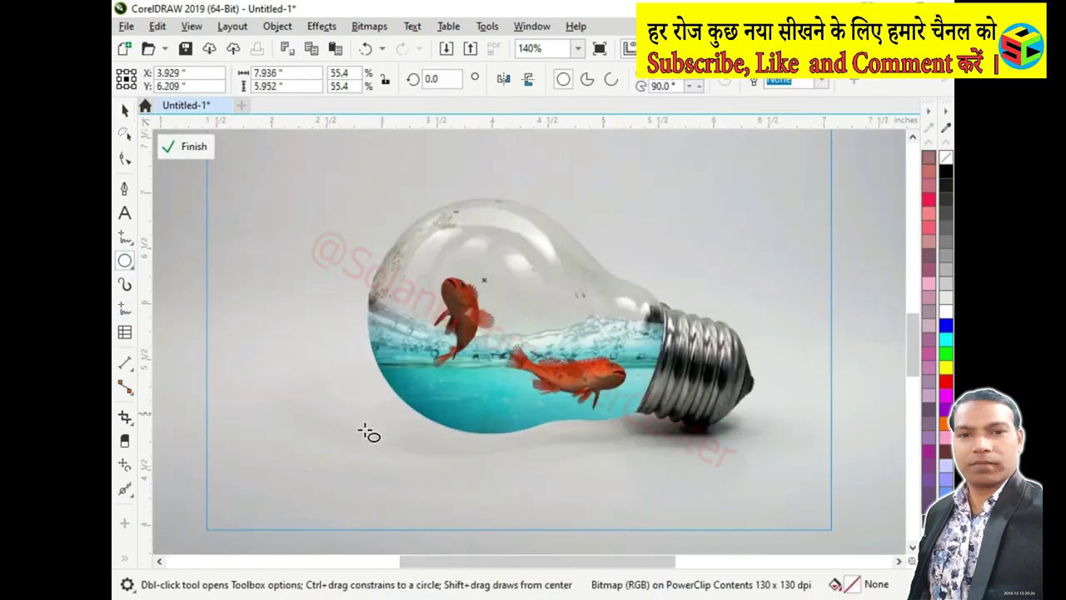
{"action": "left_click_drag", "start_coordinate": [430, 442], "coordinate": [651, 464]}
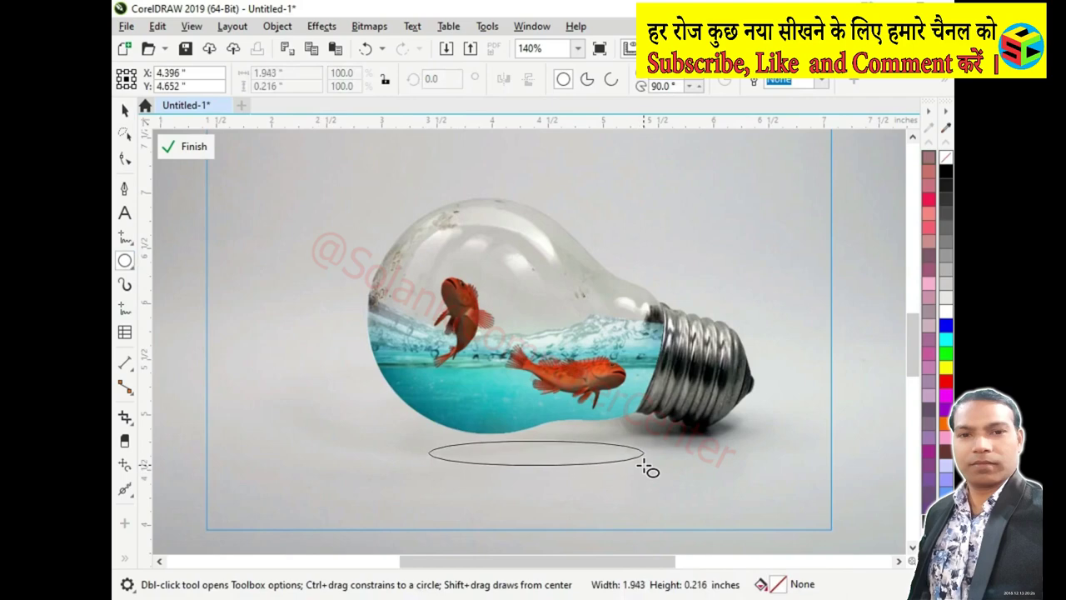
{"action": "key", "text": "space"}
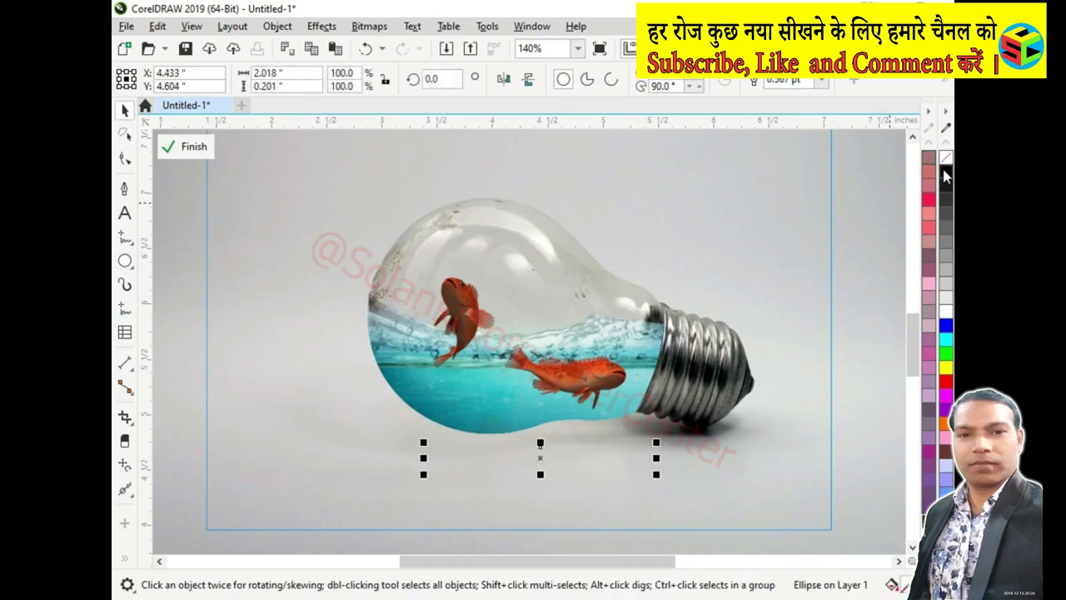
{"action": "left_click", "coordinate": [186, 147]}
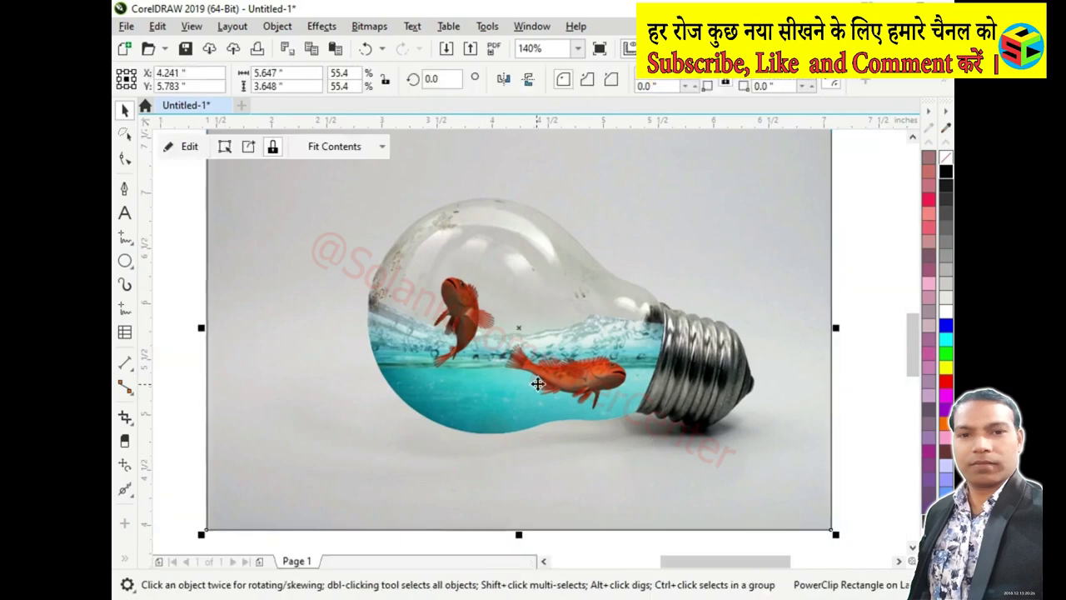
Draw a flat ellipse just below the bulb, fill it black, and convert it to a bitmap.
{"action": "key", "text": "F7"}
{"action": "left_click_drag", "start_coordinate": [459, 469], "coordinate": [672, 493]}
{"action": "key", "text": "space"}
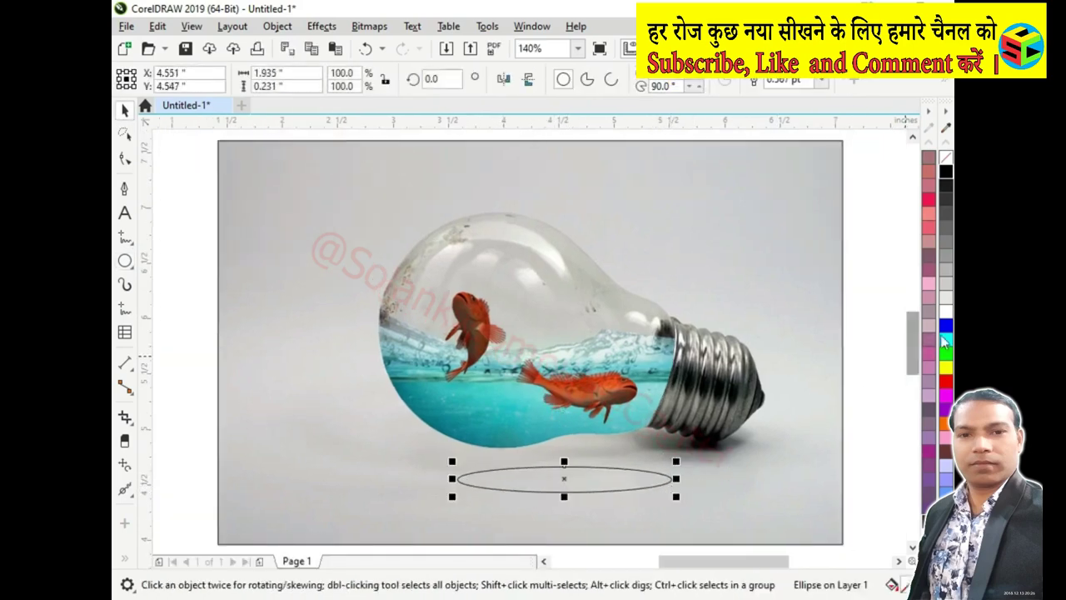
{"action": "left_click", "coordinate": [947, 171]}
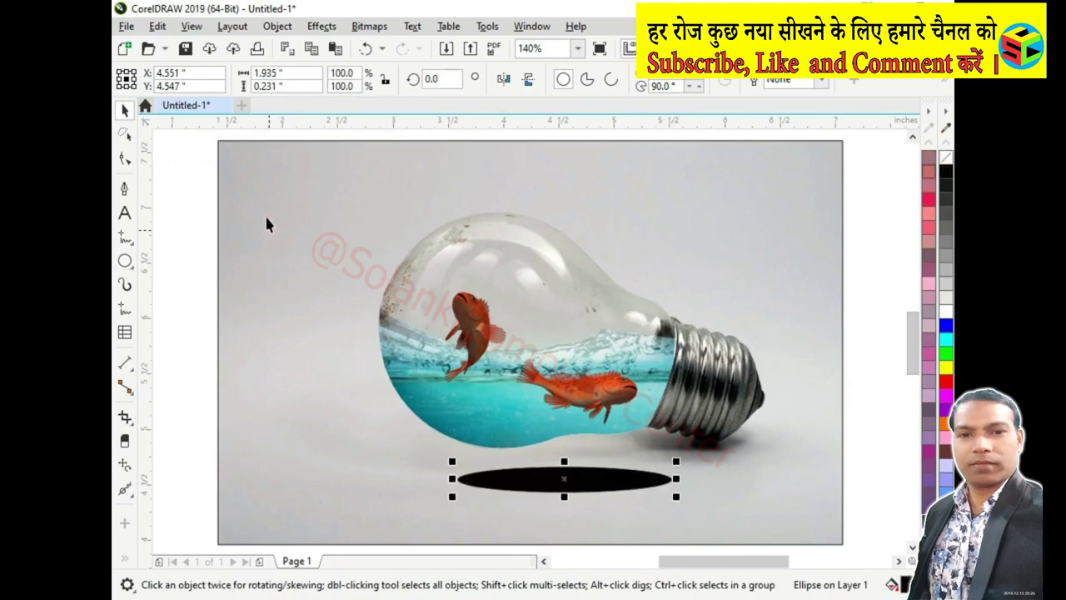
{"action": "left_click", "coordinate": [369, 26]}
{"action": "left_click", "coordinate": [391, 44]}
{"action": "key", "text": "Return"}
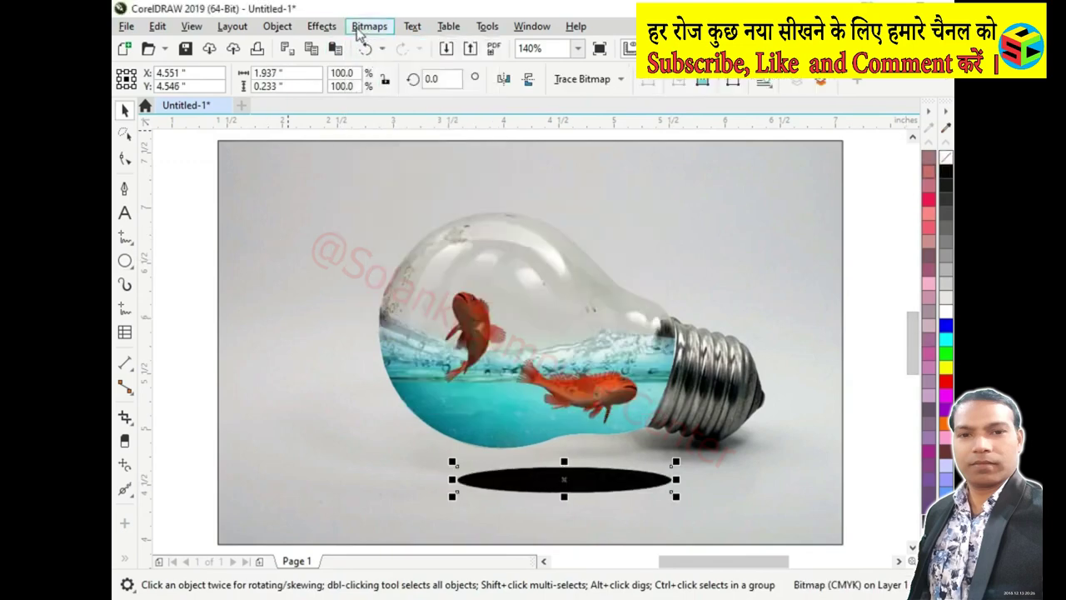
Gaussian-blur the ellipse with a larger radius, shift it left, and squash it to 0.692 inches tall.
{"action": "left_click", "coordinate": [322, 26]}
{"action": "mouse_move", "coordinate": [371, 101]}
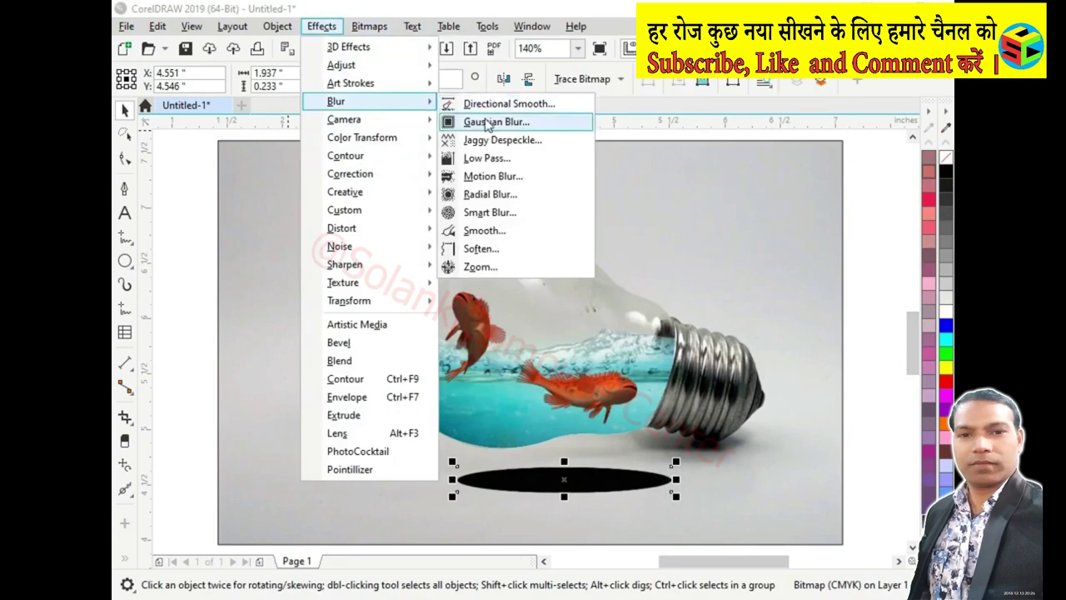
{"action": "left_click", "coordinate": [492, 122]}
{"action": "left_click", "coordinate": [567, 294]}
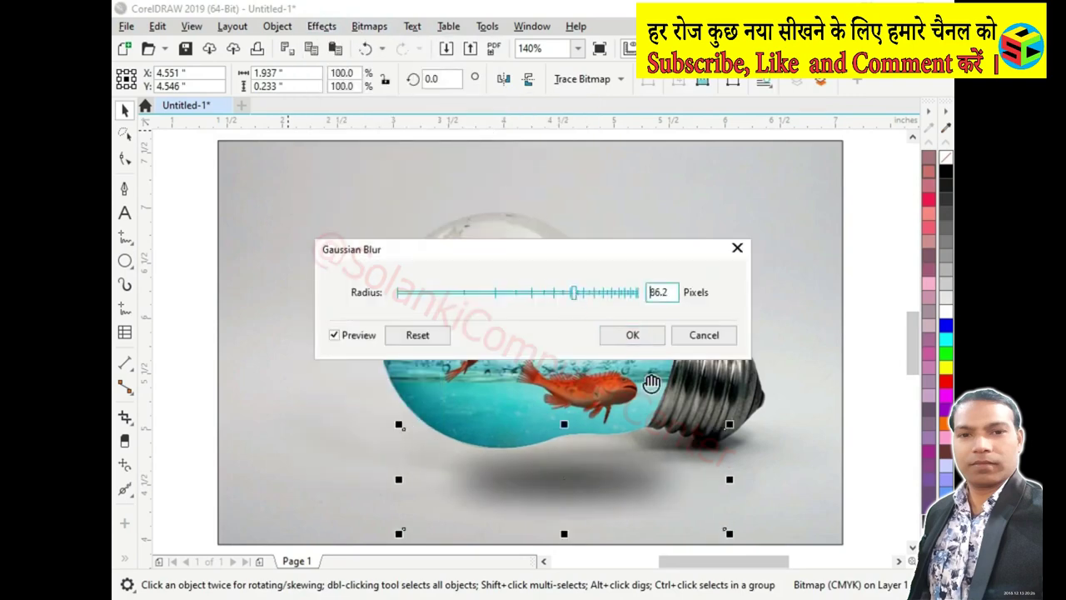
{"action": "left_click", "coordinate": [632, 335]}
{"action": "left_click_drag", "start_coordinate": [594, 472], "coordinate": [581, 470]}
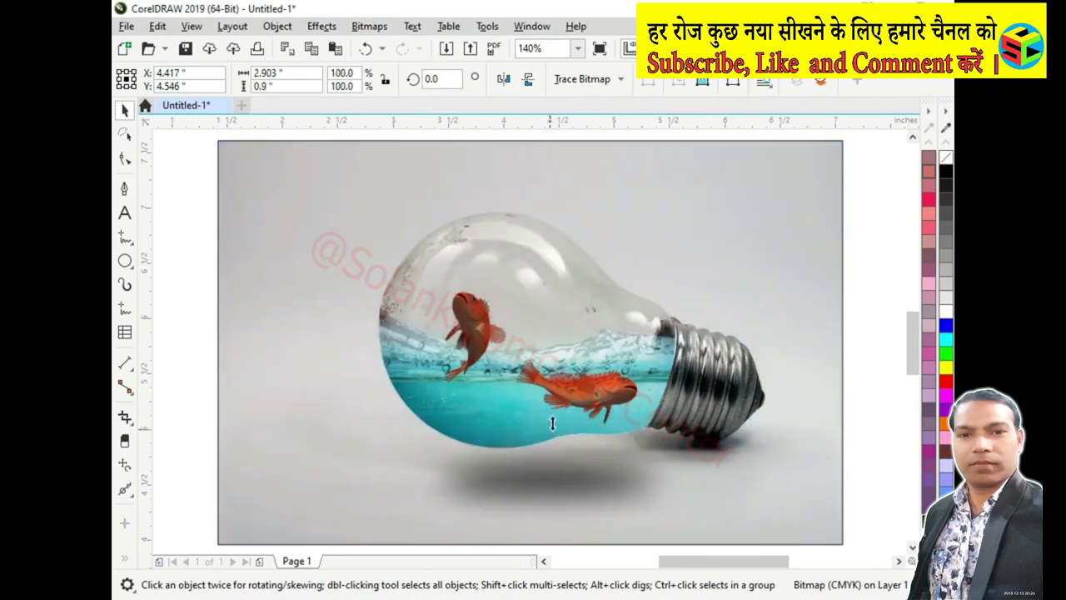
{"action": "left_click_drag", "start_coordinate": [552, 424], "coordinate": [552, 437]}
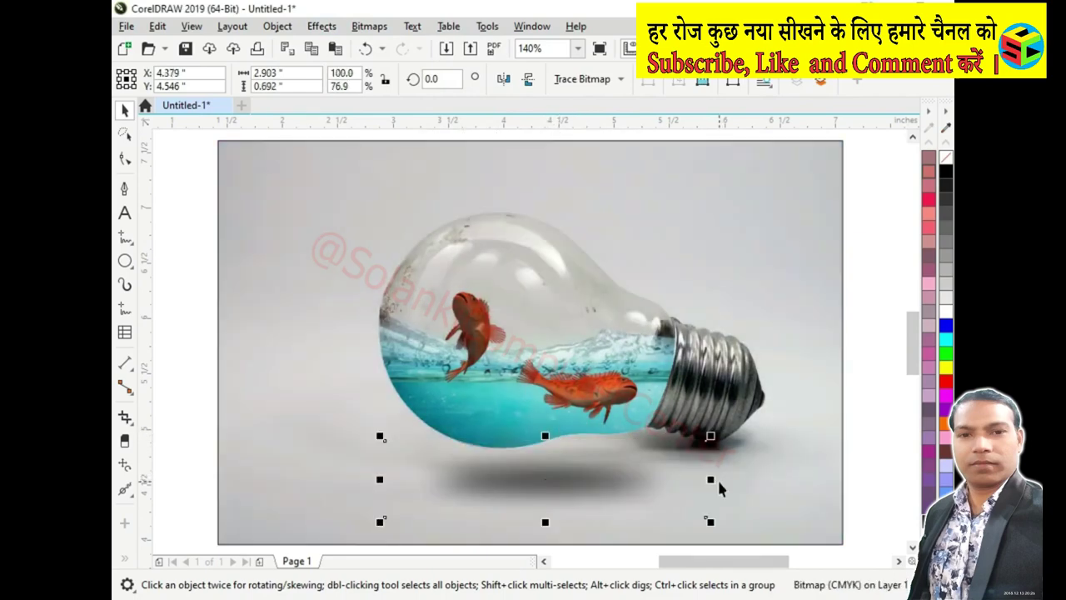
Enter the frame's PowerClip contents and select the background photo bitmap.
{"action": "left_click", "coordinate": [873, 454]}
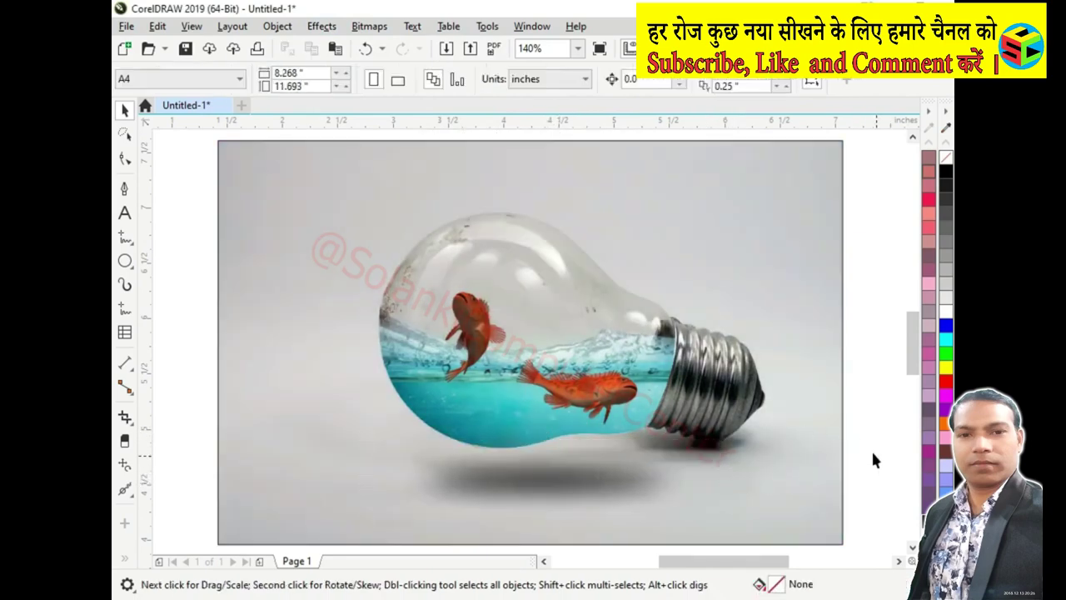
{"action": "left_click", "coordinate": [824, 446]}
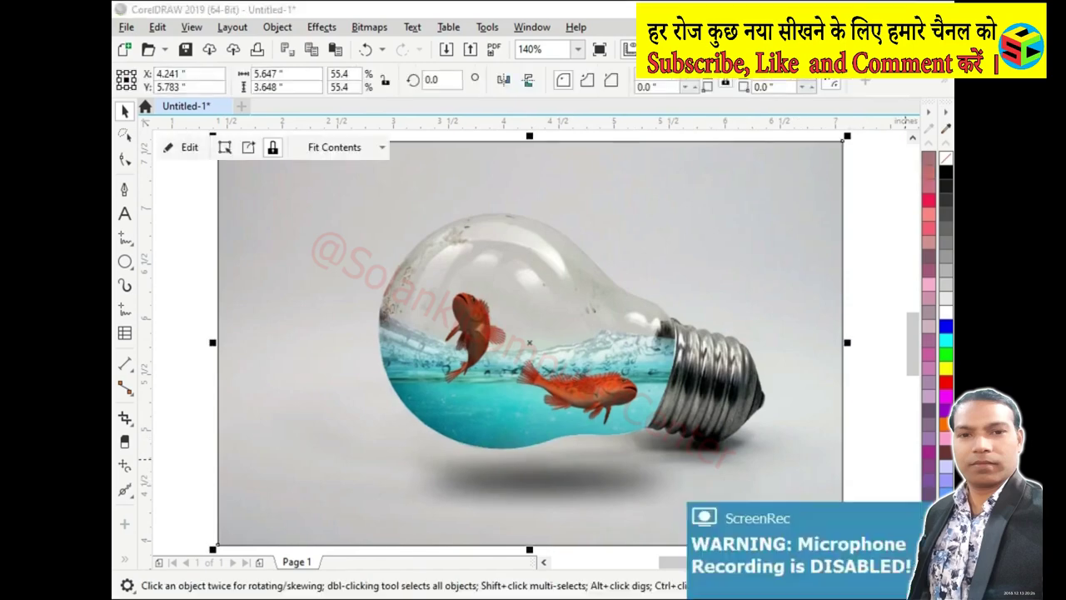
{"action": "left_click", "coordinate": [155, 131]}
{"action": "left_click", "coordinate": [265, 263]}
{"action": "double_click", "coordinate": [287, 275]}
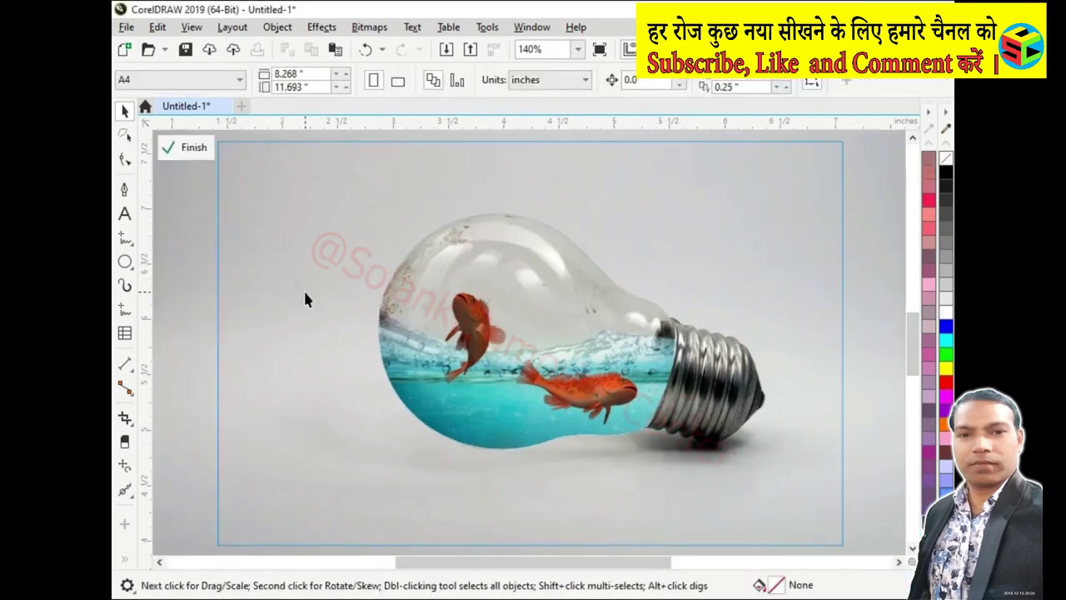
{"action": "left_click", "coordinate": [305, 295]}
Apply brightness -4, contrast 22 and intensity 7 to the background photo.
{"action": "key", "text": "ctrl+b"}
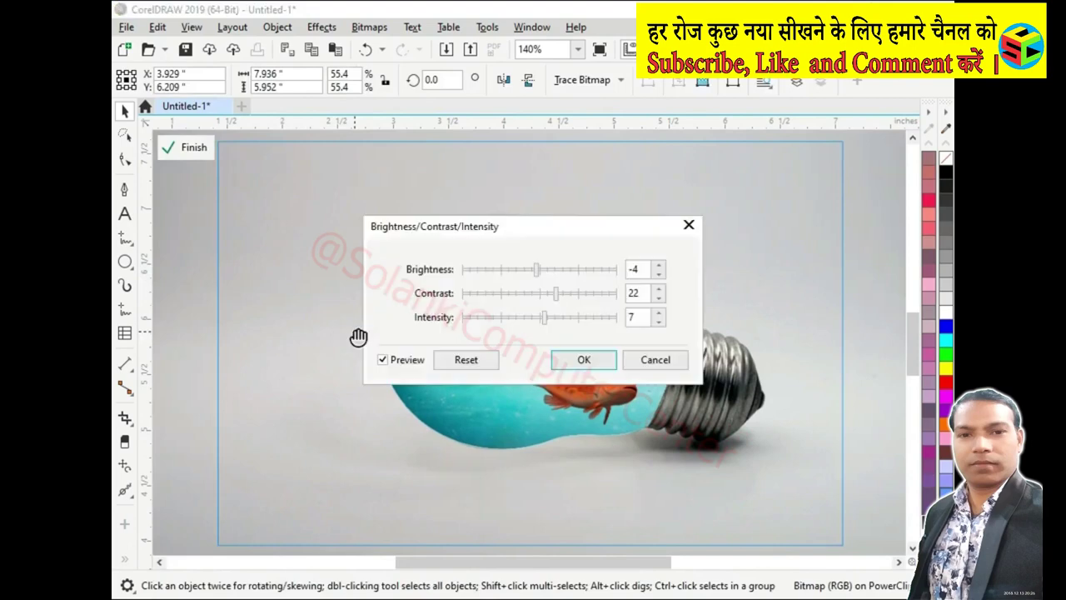
{"action": "mouse_move", "coordinate": [517, 226]}
{"action": "left_mouse_down"}
{"action": "mouse_move", "coordinate": [353, 333]}
{"action": "mouse_move", "coordinate": [165, 302]}
{"action": "mouse_move", "coordinate": [162, 317]}
{"action": "mouse_move", "coordinate": [181, 317]}
{"action": "left_mouse_up"}
{"action": "left_click", "coordinate": [225, 406]}
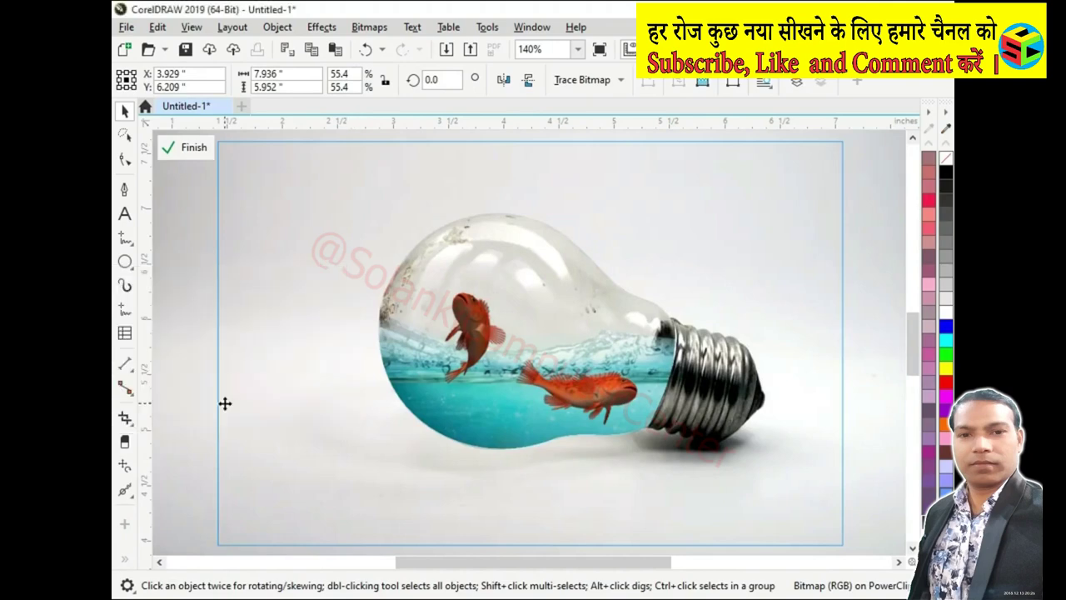
{"action": "left_click", "coordinate": [187, 153]}
{"action": "double_click", "coordinate": [423, 313]}
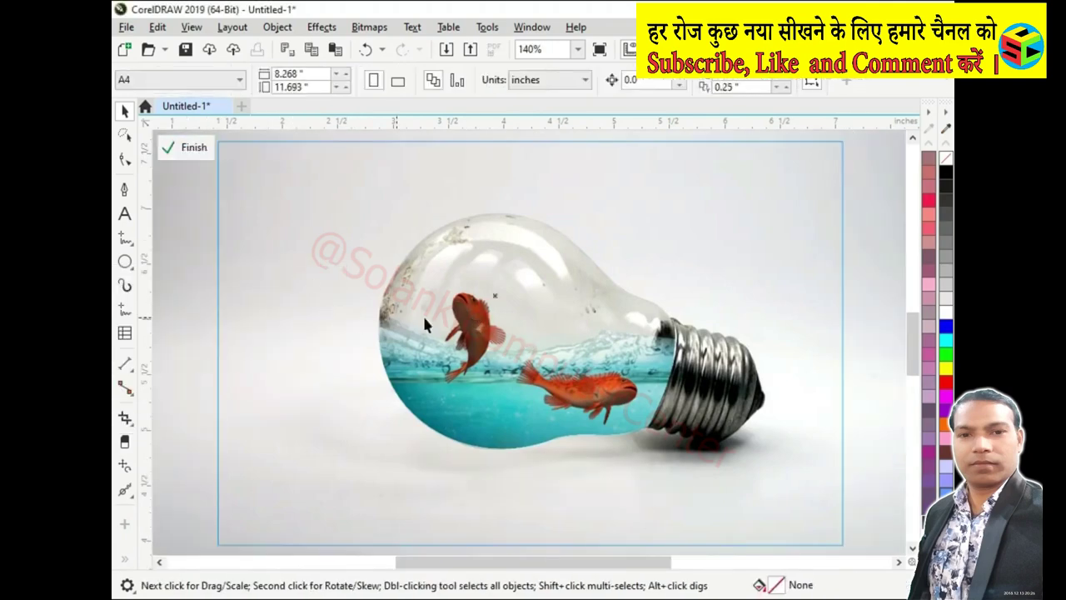
{"action": "left_click", "coordinate": [442, 284]}
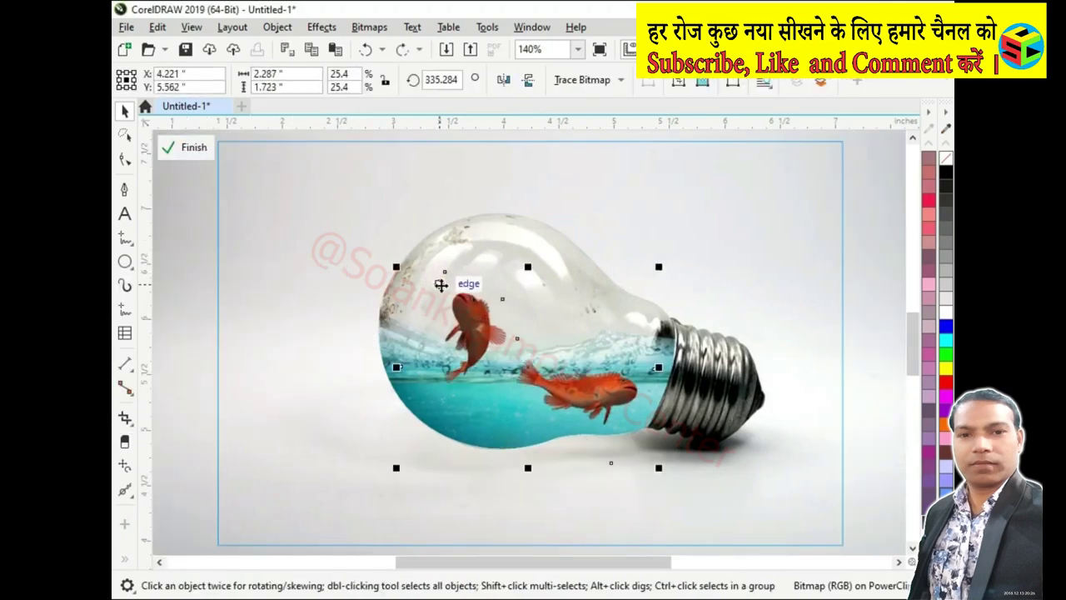
Give the water-and-fish bitmap brightness 12 and contrast 32, then finish PowerClip editing.
{"action": "key", "text": "ctrl+b"}
{"action": "mouse_move", "coordinate": [538, 237]}
{"action": "left_mouse_down"}
{"action": "mouse_move", "coordinate": [284, 414]}
{"action": "mouse_move", "coordinate": [292, 446]}
{"action": "left_mouse_up"}
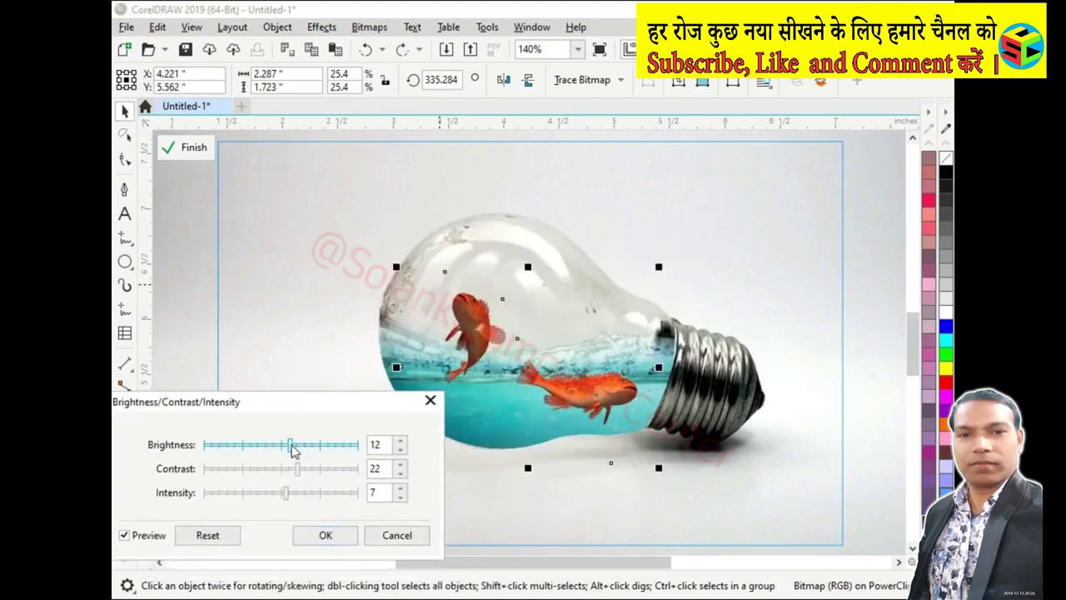
{"action": "left_click", "coordinate": [305, 469]}
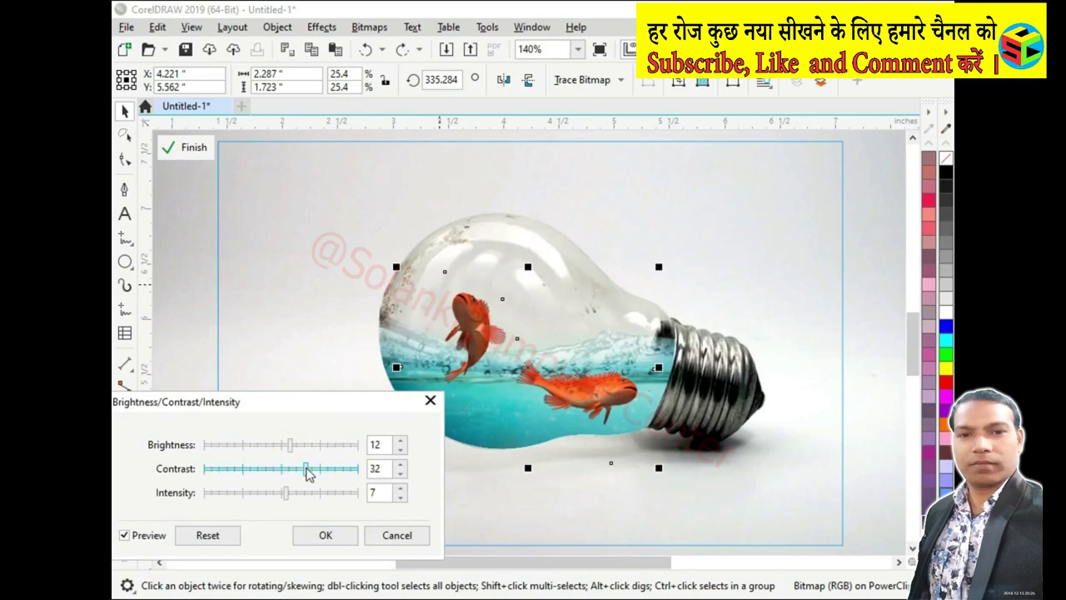
{"action": "left_click", "coordinate": [325, 535]}
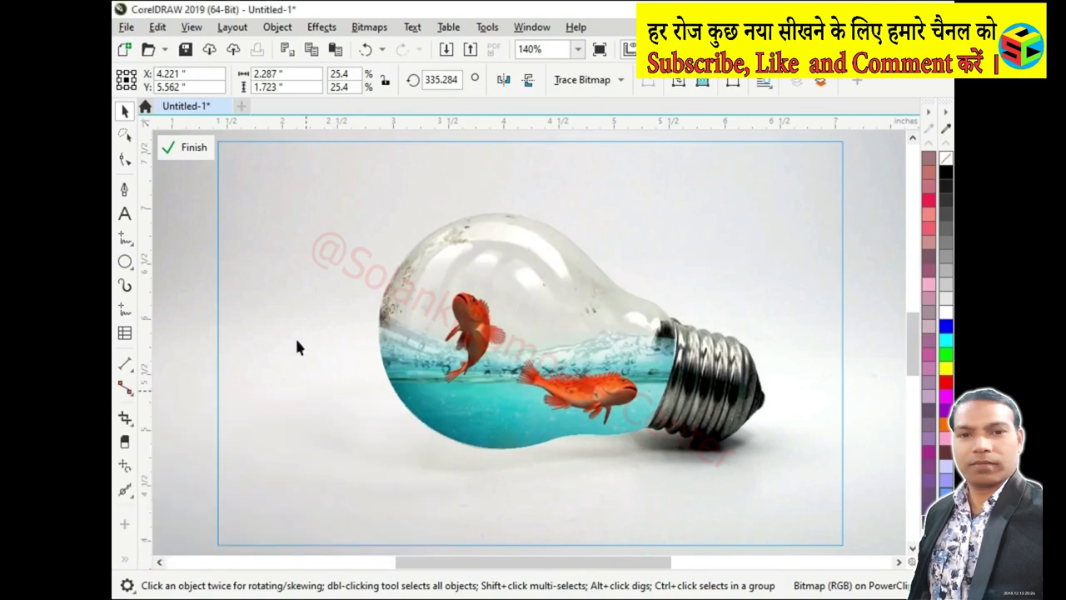
{"action": "left_click", "coordinate": [193, 150]}
Flatten the blurred shadow to 0.544 inches tall and stretch it to about 3.27 inches wide.
{"action": "left_click", "coordinate": [195, 353]}
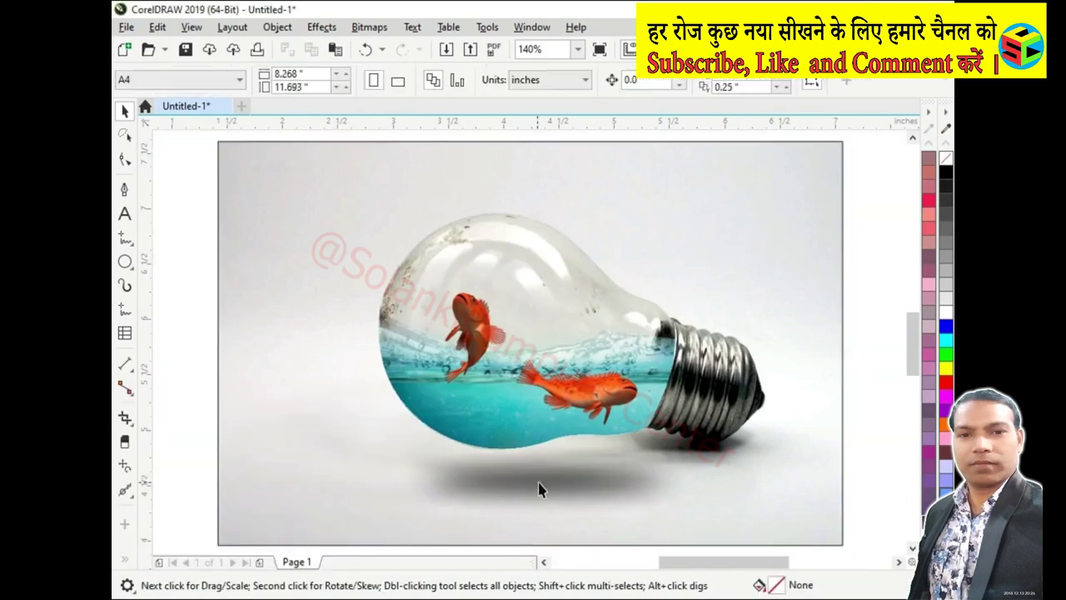
{"action": "left_click", "coordinate": [542, 488]}
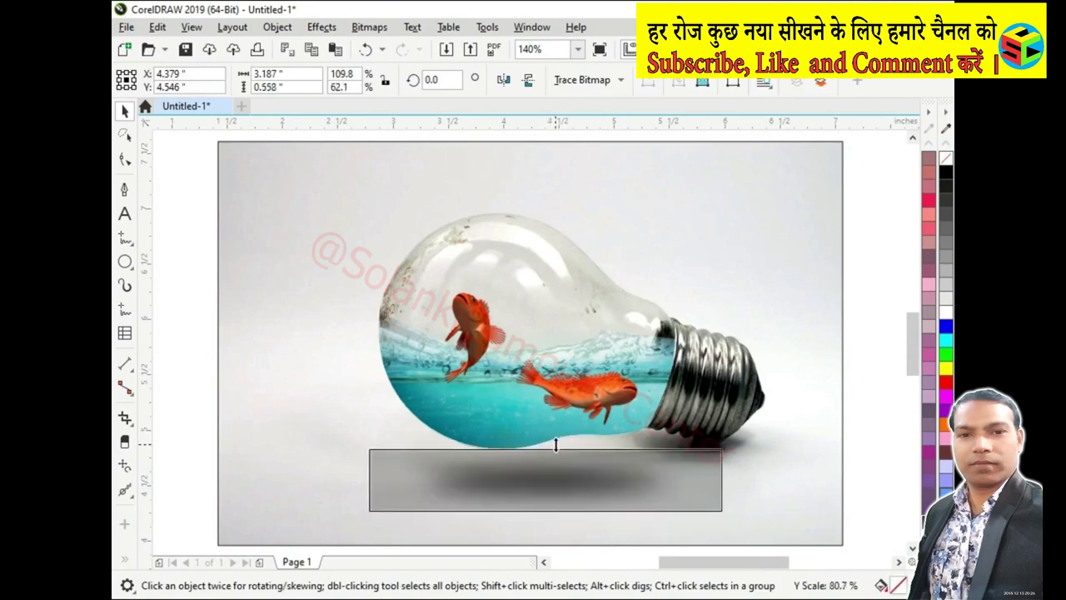
{"action": "left_click_drag", "start_coordinate": [553, 434], "coordinate": [553, 442]}
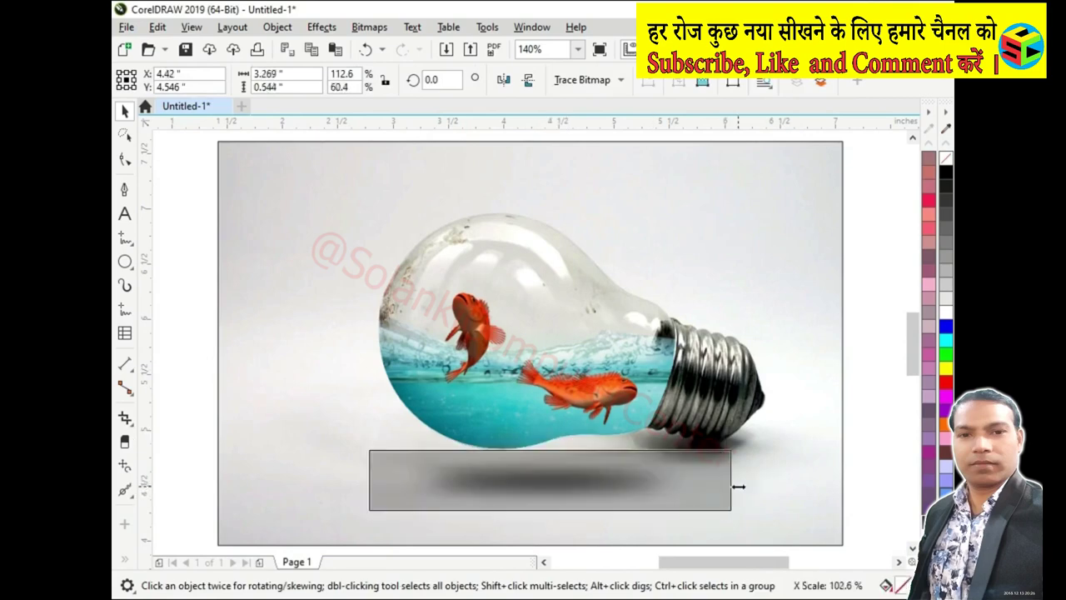
{"action": "left_click", "coordinate": [790, 483]}
{"action": "scroll", "coordinate": [790, 483], "scroll_direction": "up", "scroll_amount": 2}
{"action": "left_click_drag", "start_coordinate": [634, 392], "coordinate": [597, 409]}
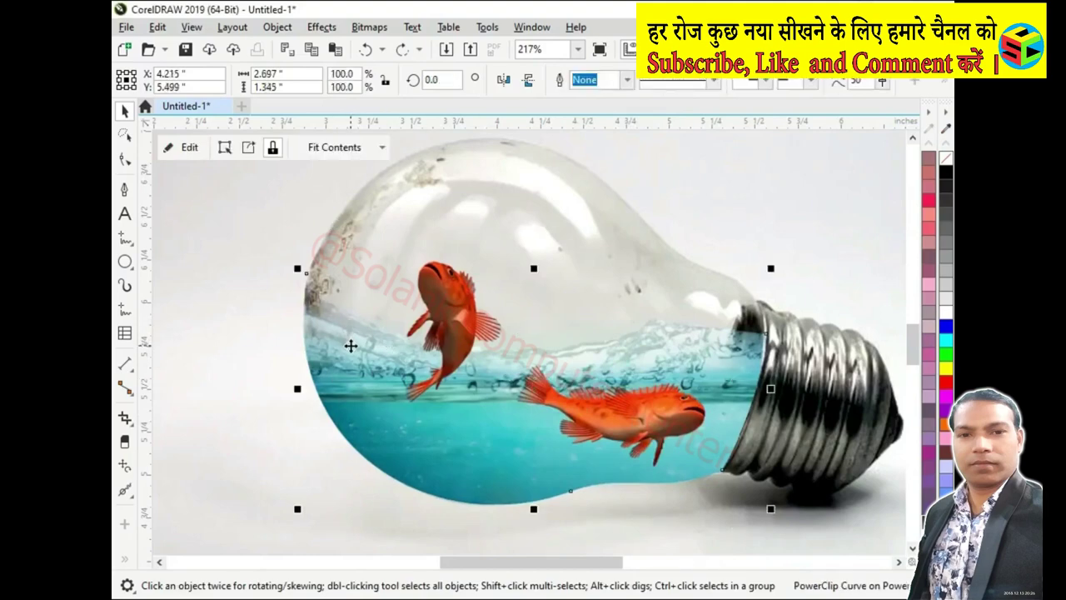
{"action": "key", "text": "z"}
{"action": "left_click_drag", "start_coordinate": [392, 262], "coordinate": [757, 475]}
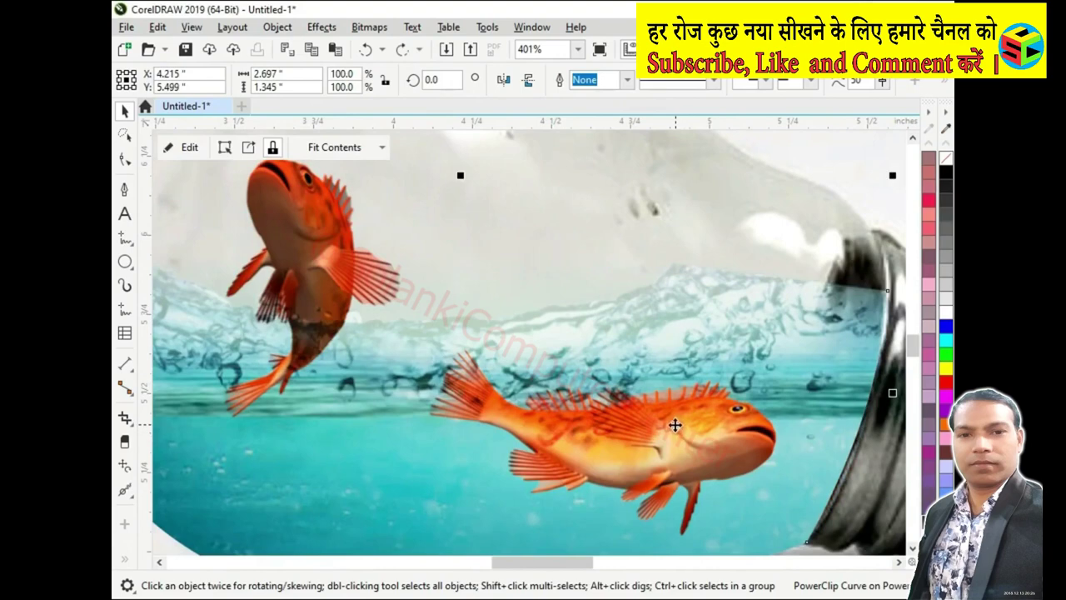
{"action": "key", "text": "F4"}
{"action": "left_click", "coordinate": [722, 321], "text": "ctrl"}
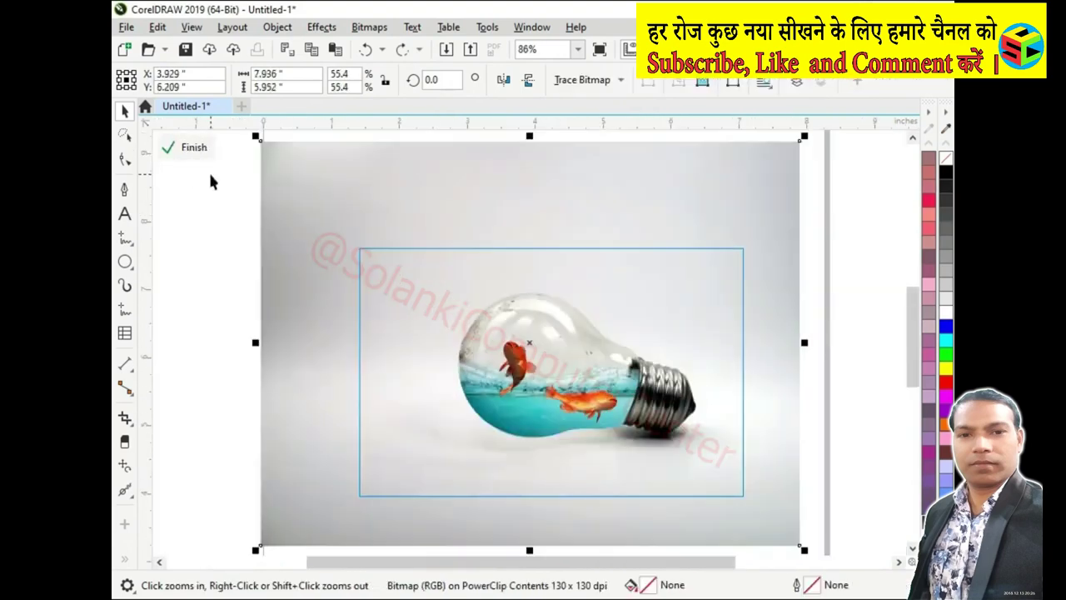
{"action": "left_click", "coordinate": [191, 147]}
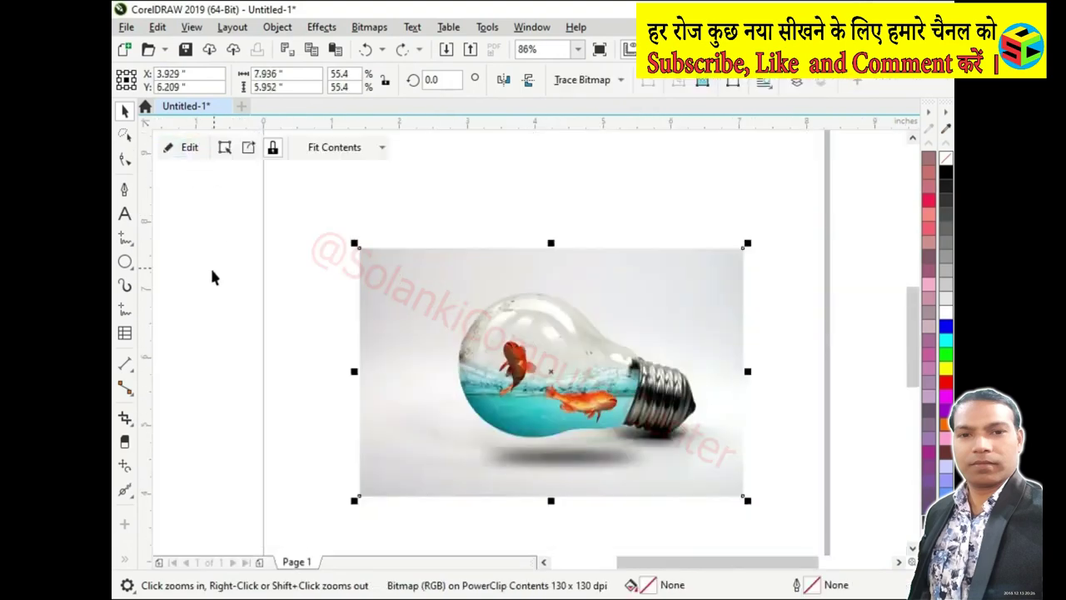
{"action": "mouse_move", "coordinate": [337, 230]}
{"action": "left_mouse_down"}
{"action": "mouse_move", "coordinate": [765, 511]}
{"action": "mouse_move", "coordinate": [752, 505]}
{"action": "left_mouse_up"}
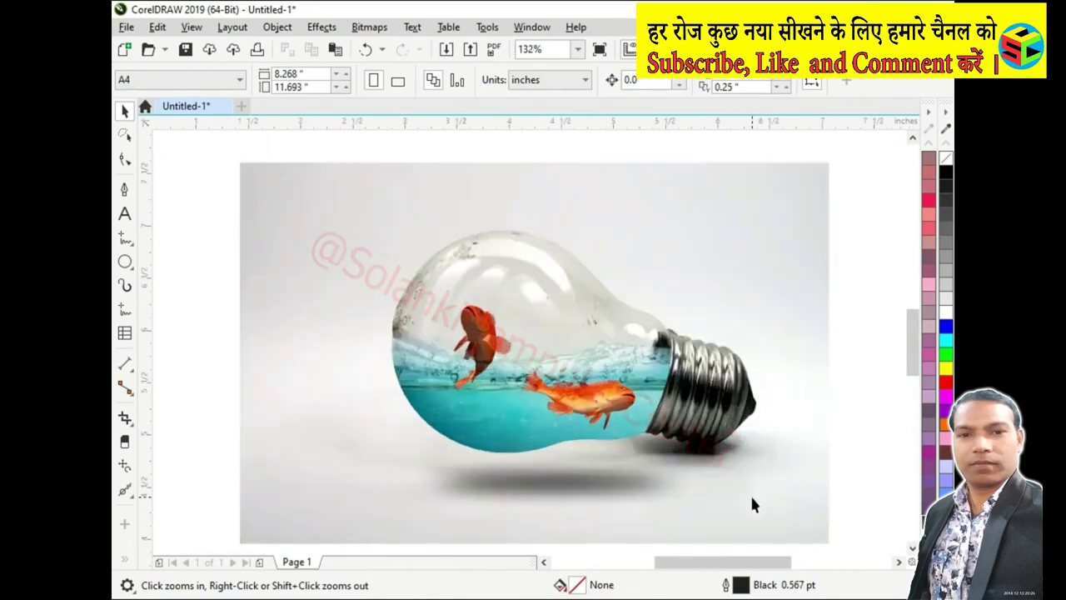